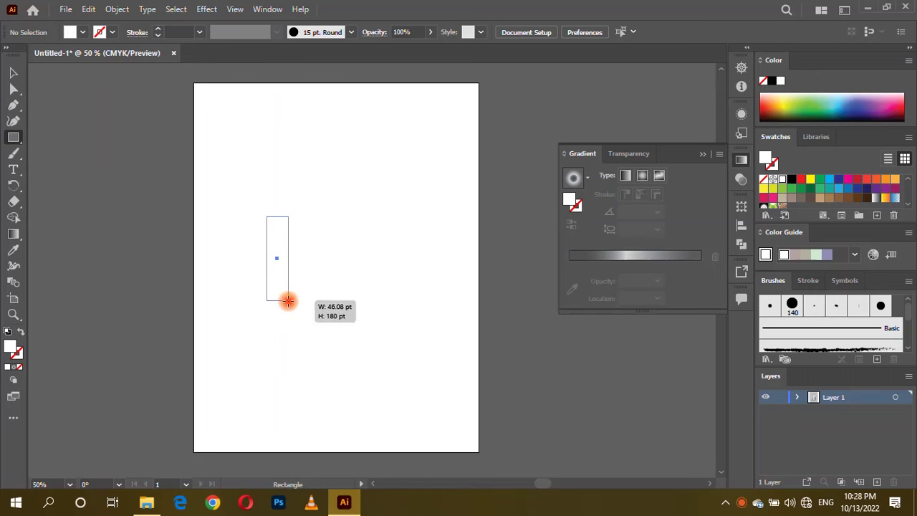
Draw a tall rectangle for the earbud stem and round its top-left corner
key(ctrl+1)
mouse_move(287, 301)
mouse_down()
mouse_move(286, 310)
mouse_move(169, 280)
mouse_up()
key(v)
key(ctrl+=)
drag(268, 113, 280, 123)
scroll(79, 404, down, 2)
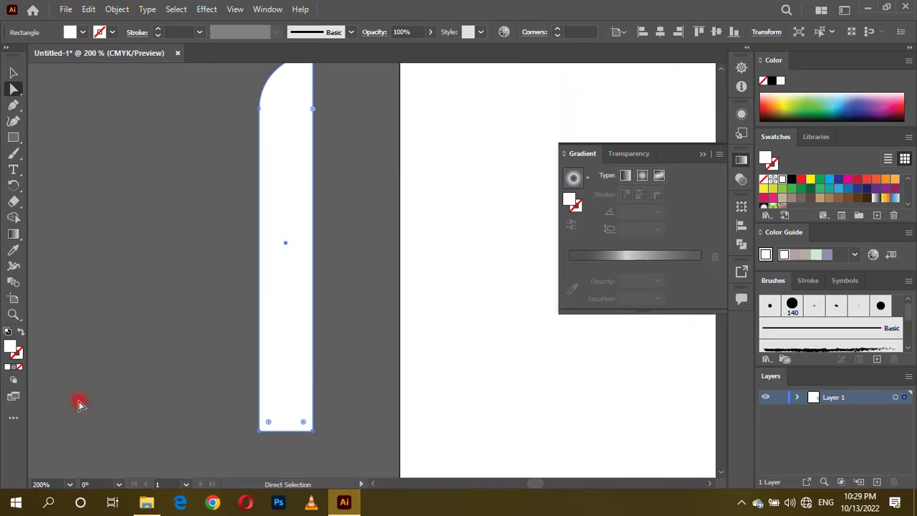
In Draw Inside mode, draw a grey-filled rectangle along the stem's left side
click(12, 380)
click(61, 409)
drag(13, 137, 78, 135)
mouse_move(211, 109)
mouse_down()
mouse_move(278, 438)
mouse_move(275, 426)
mouse_up()
double_click(10, 346)
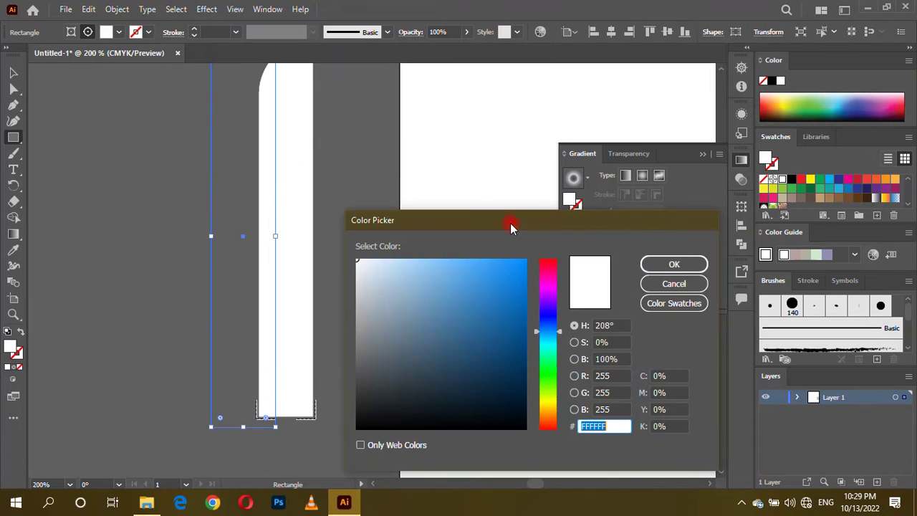
click(673, 264)
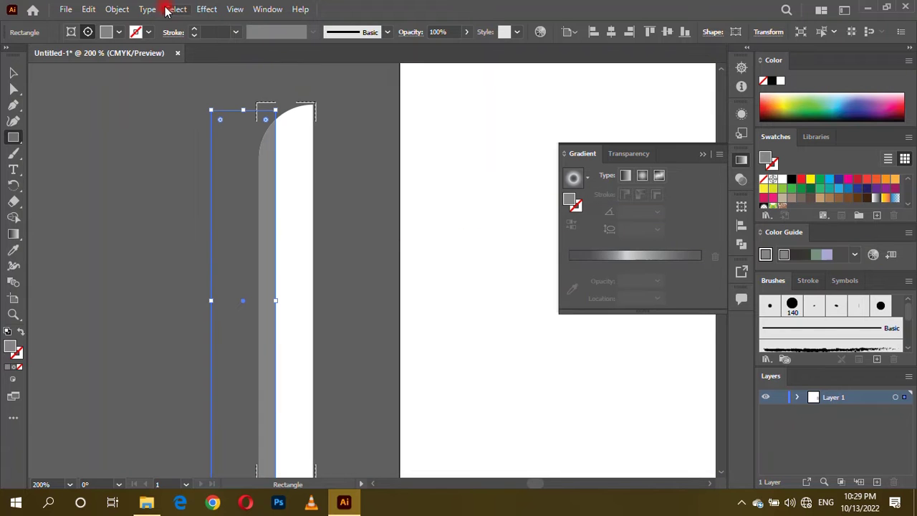
Apply a 9.866-pixel Gaussian Blur to the grey shading and narrow it
click(206, 9)
click(370, 236)
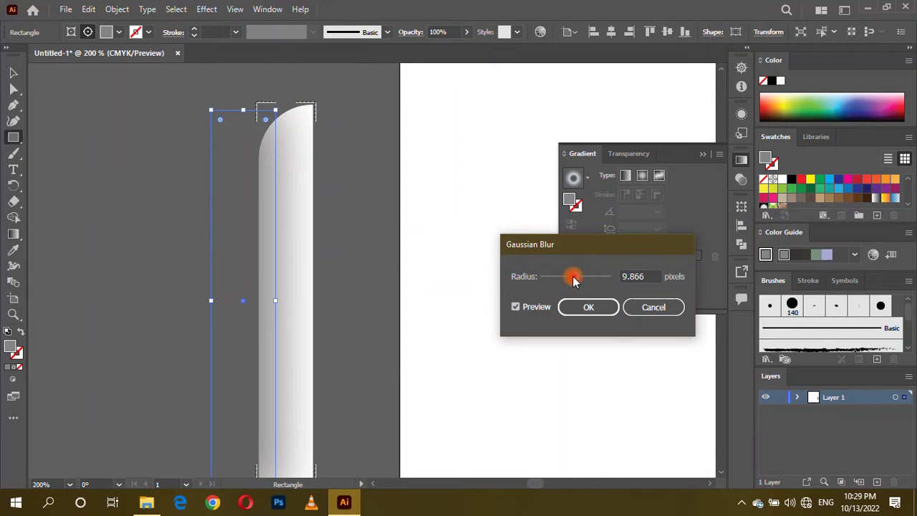
drag(573, 278, 579, 276)
click(588, 306)
drag(275, 300, 266, 302)
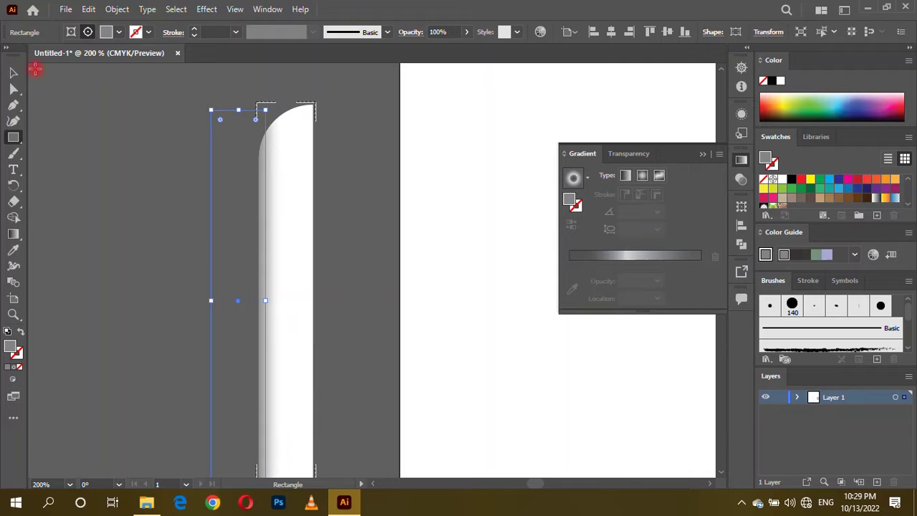
Alt-drag a copy of the blurred shading to the stem's right edge
key(v)
scroll(261, 233, down, 1)
click(260, 222)
double_click(264, 220)
mouse_move(262, 222)
mouse_down()
mouse_move(326, 217)
mouse_move(231, 239)
mouse_up()
scroll(227, 258, down, 1)
click(34, 72)
scroll(250, 143, up, 2)
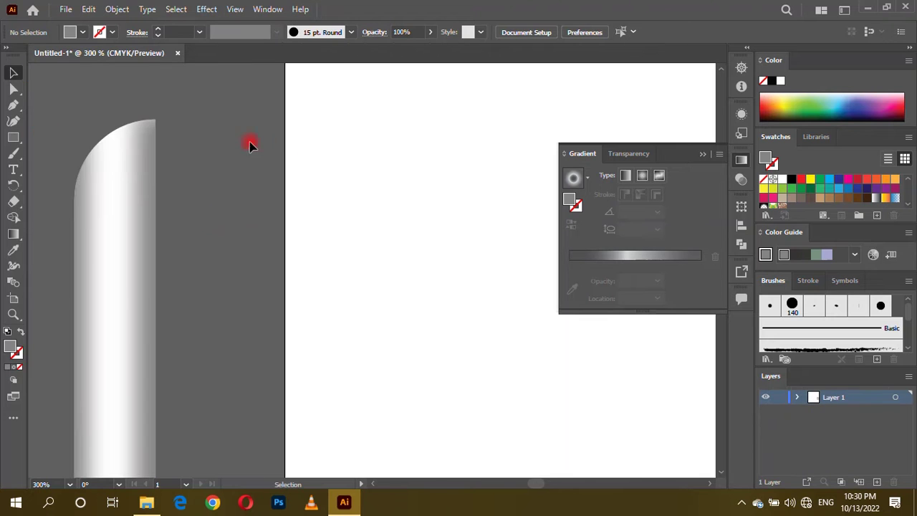
Draw a large white ellipse over the top of the stem as the earbud head
key(l)
mouse_move(126, 103)
mouse_down()
mouse_move(242, 332)
mouse_move(318, 372)
mouse_up()
key(v)
mouse_move(202, 231)
mouse_down()
mouse_move(186, 226)
mouse_move(184, 209)
mouse_up()
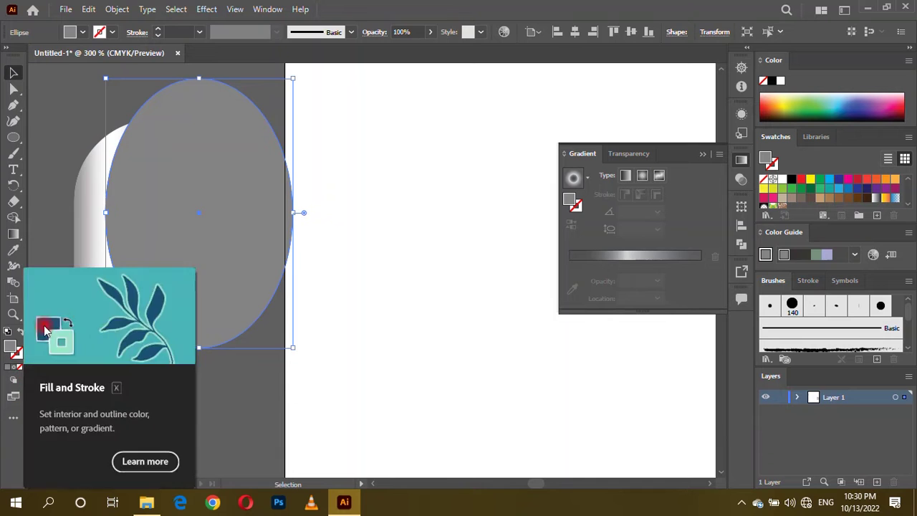
double_click(10, 347)
key(Return)
scroll(244, 215, left, 2)
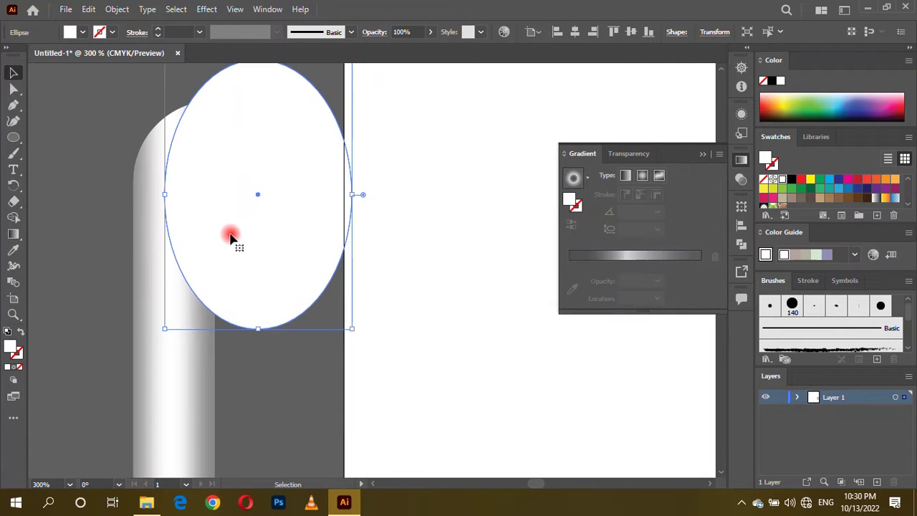
scroll(240, 239, up, 2)
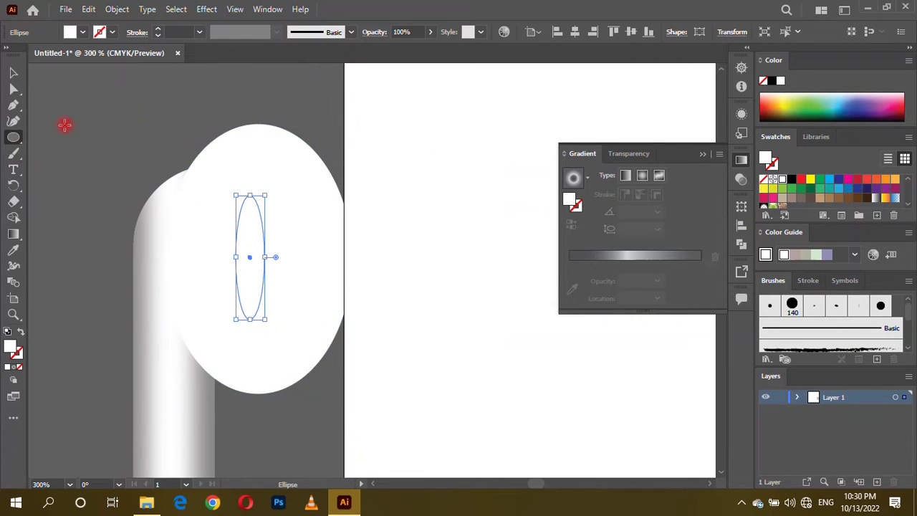
Enlarge the small inner ellipse and fill it mid-grey as the speaker opening
key(v)
scroll(219, 251, up, 1)
drag(225, 252, 253, 239)
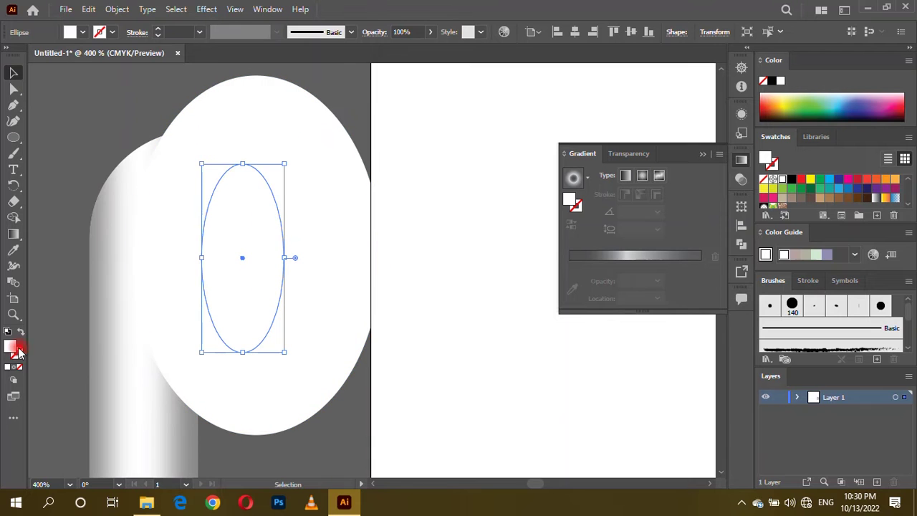
double_click(18, 349)
click(674, 264)
scroll(276, 176, down, 2)
scroll(276, 176, up, 2)
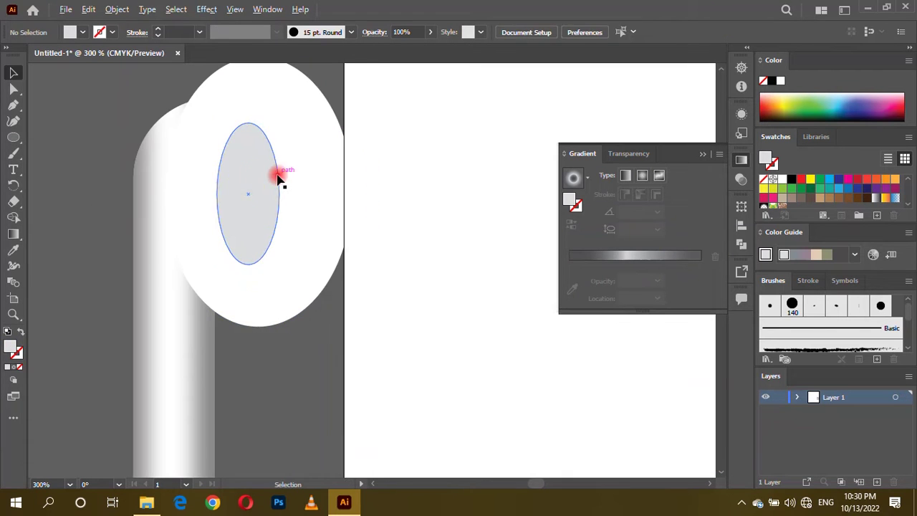
double_click(10, 347)
click(359, 329)
key(Return)
click(90, 102)
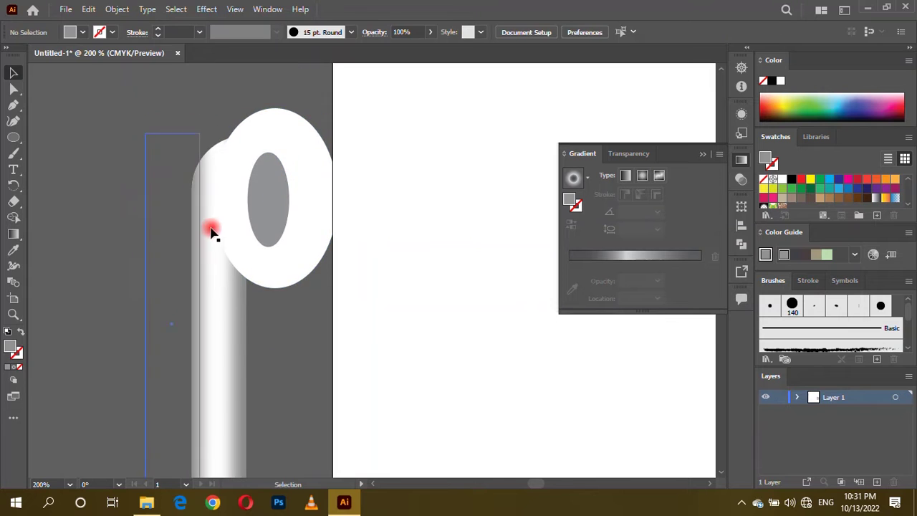
Draw an ellipse inside the earbud head in Draw Inside mode, stretched across the head
click(260, 213)
scroll(260, 213, up, 2)
click(18, 384)
click(66, 410)
scroll(317, 368, down, 2)
key(l)
drag(242, 167, 279, 213)
drag(360, 349, 376, 388)
drag(242, 166, 206, 152)
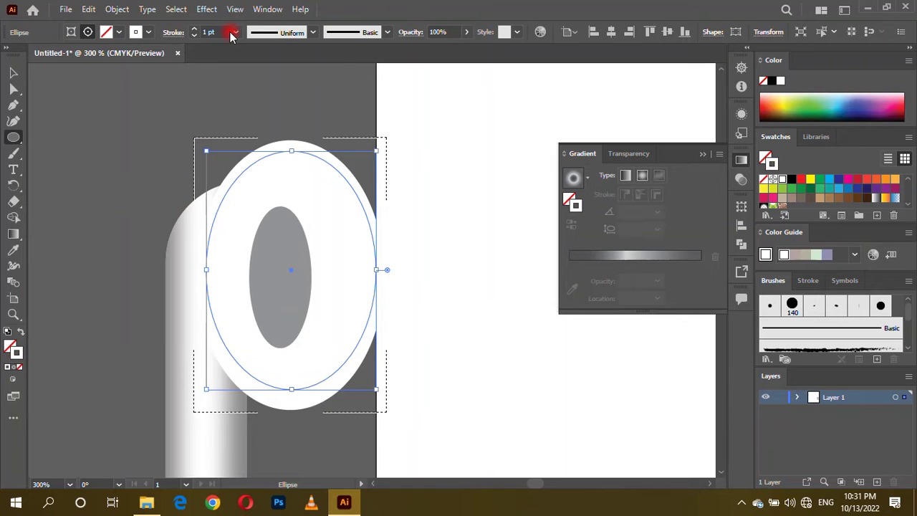
Give the inner ellipse a 3 pt black stroke and a 15-pixel Gaussian Blur
click(776, 80)
click(193, 28)
click(193, 28)
click(206, 9)
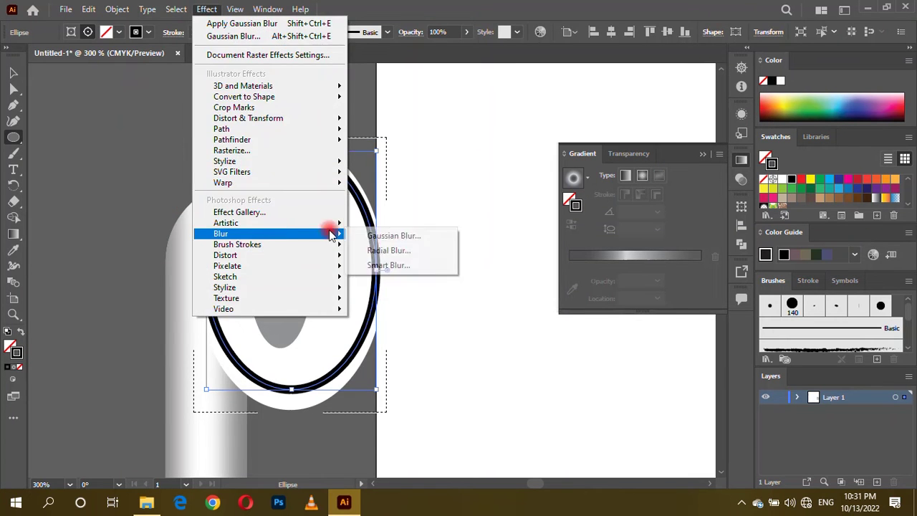
click(379, 236)
drag(563, 278, 576, 278)
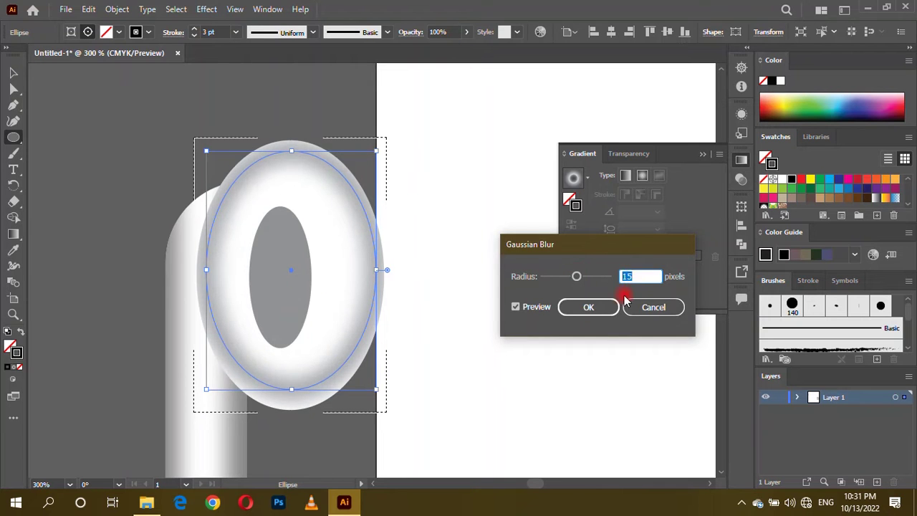
key(Return)
click(13, 72)
Create an extra outlined ellipse through the Ellipse size dialog, then undo it
key(ctrl+minus)
click(406, 225)
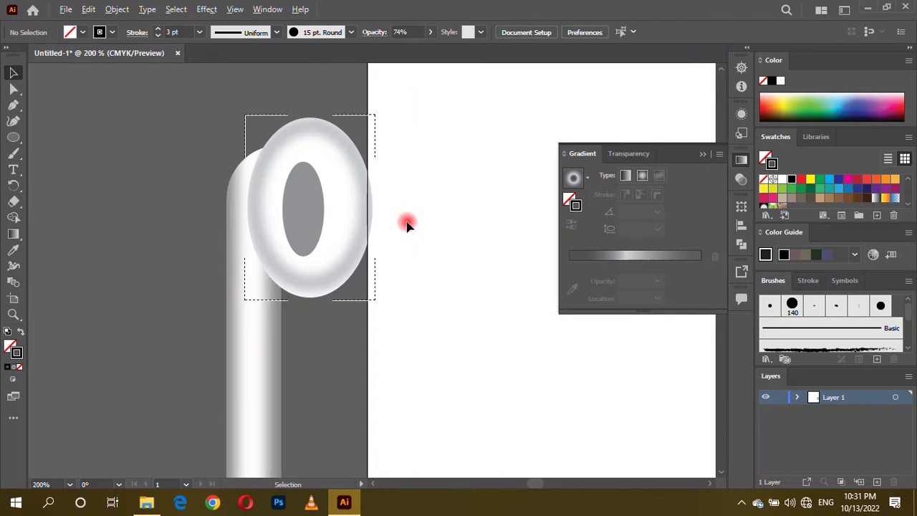
key(ctrl+plus)
key(ctrl+plus)
key(ctrl+minus)
click(13, 137)
click(169, 176)
click(439, 277)
key(ctrl+z)
Move the grey inner oval right and shrink it into a small dot
key(ctrl+plus)
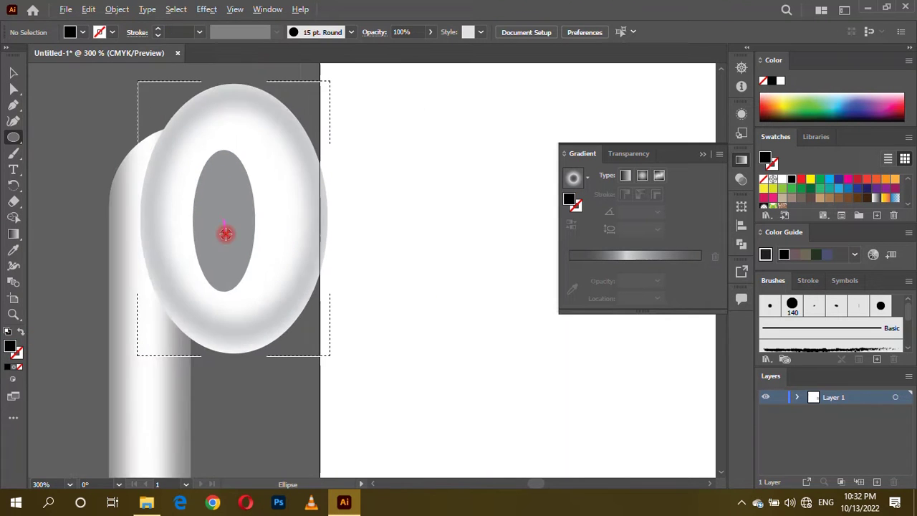
click(13, 72)
drag(226, 188, 321, 188)
key(ctrl+minus)
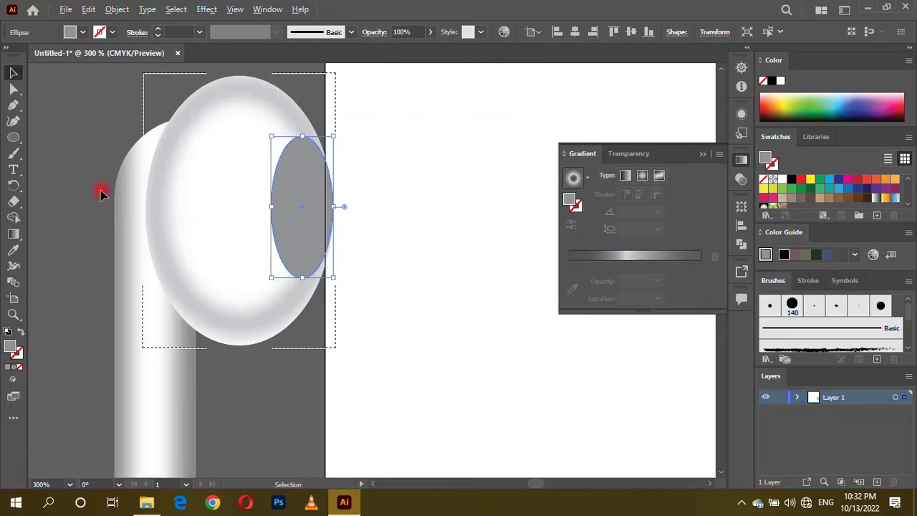
scroll(102, 190, right, 2)
mouse_move(233, 210)
mouse_down()
mouse_move(225, 260)
mouse_move(91, 195)
mouse_up()
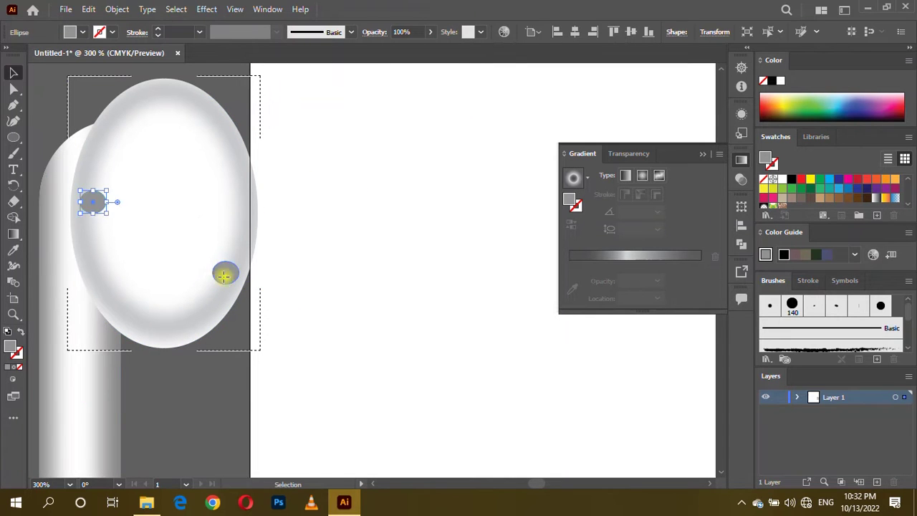
Copy the dot beside the first and reshape one into a tall oval along the right edge
key(ctrl+minus)
key(ctrl+minus)
key(ctrl+minus)
drag(168, 225, 143, 243)
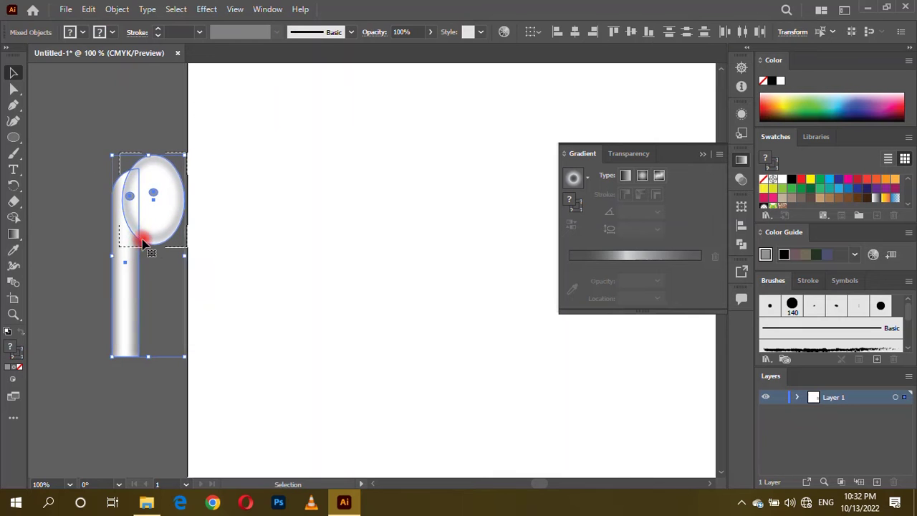
key(ctrl+plus)
key(ctrl+plus)
key(ctrl+plus)
mouse_move(143, 243)
mouse_down()
mouse_move(186, 199)
mouse_move(140, 195)
mouse_up()
double_click(140, 195)
drag(244, 211, 245, 236)
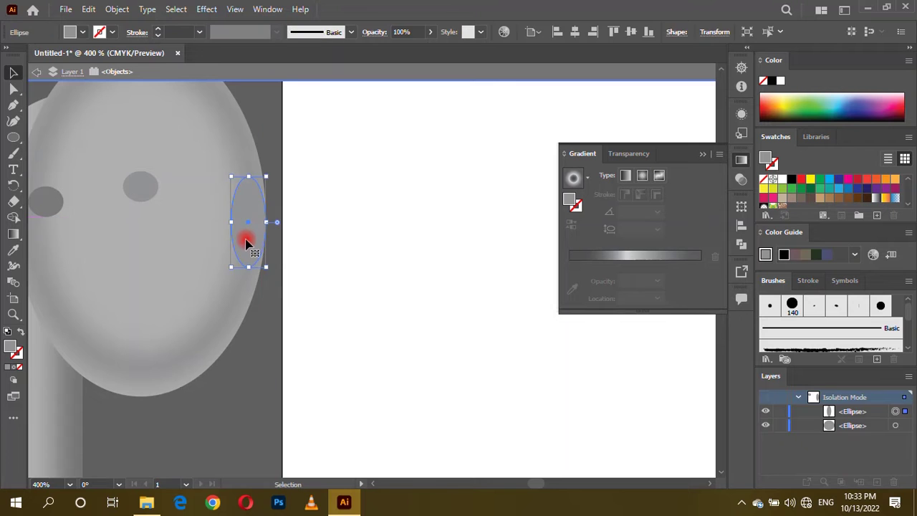
click(37, 71)
scroll(183, 218, up, 1)
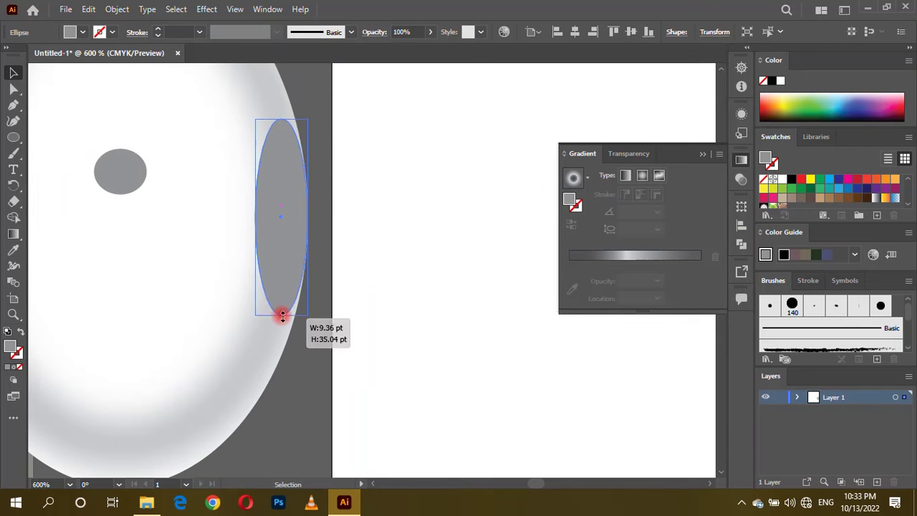
scroll(387, 229, down, 5)
key(ctrl+a)
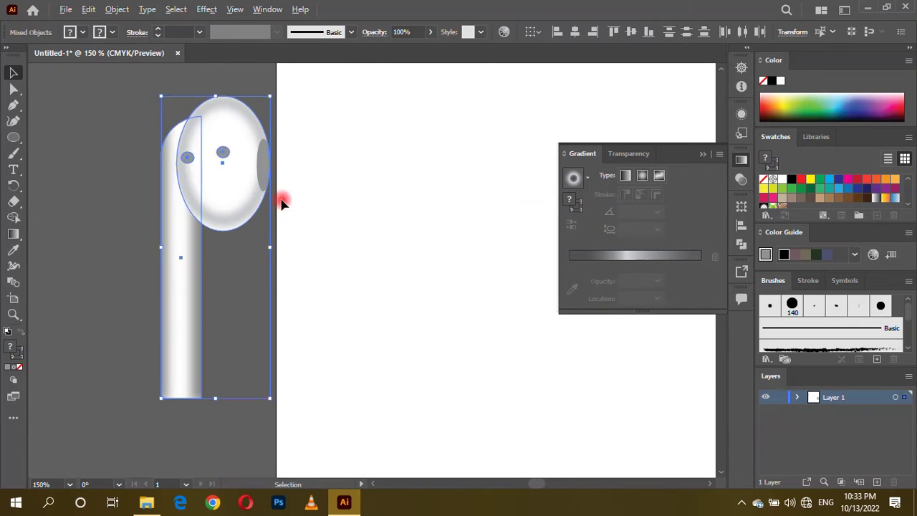
click(153, 232)
scroll(34, 194, up, 4)
Draw a thin bar at the stem base with a grey-white-grey linear gradient, stop at 38.047%
click(13, 137)
drag(12, 136, 86, 136)
drag(118, 320, 279, 332)
scroll(145, 336, up, 2)
click(13, 368)
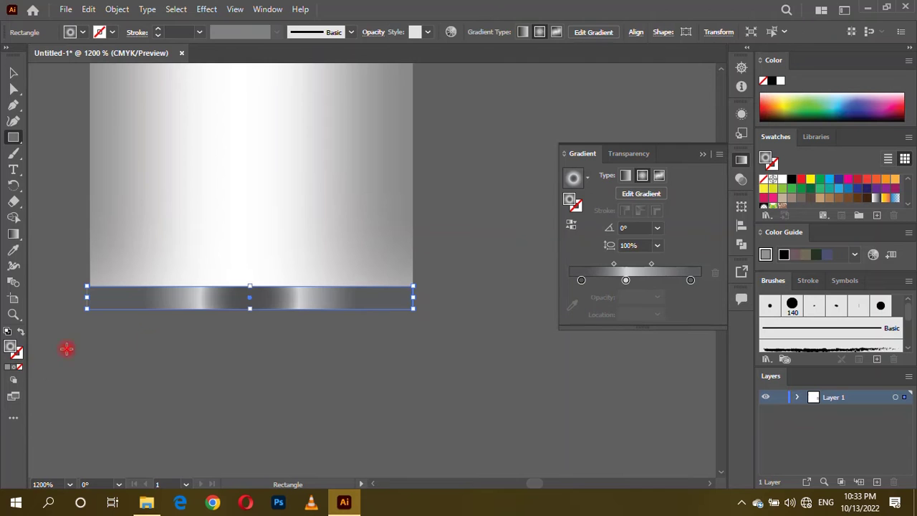
click(625, 175)
double_click(629, 281)
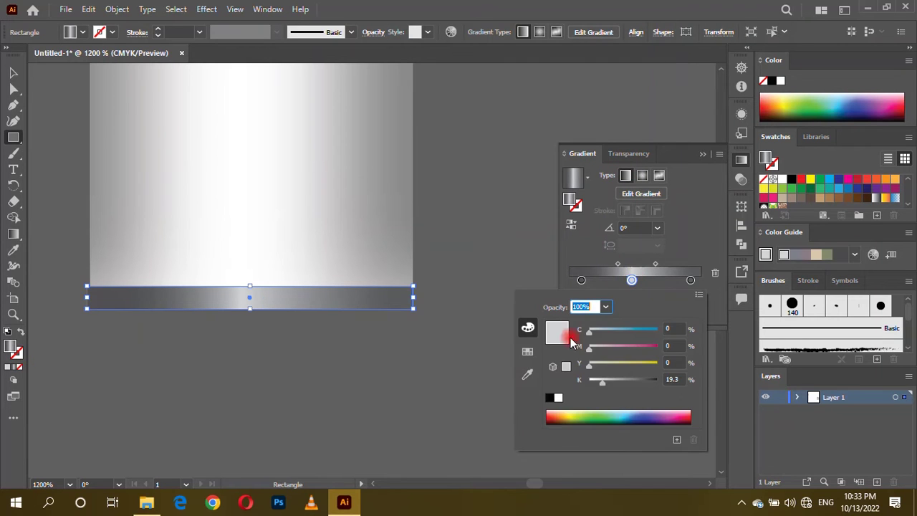
click(553, 395)
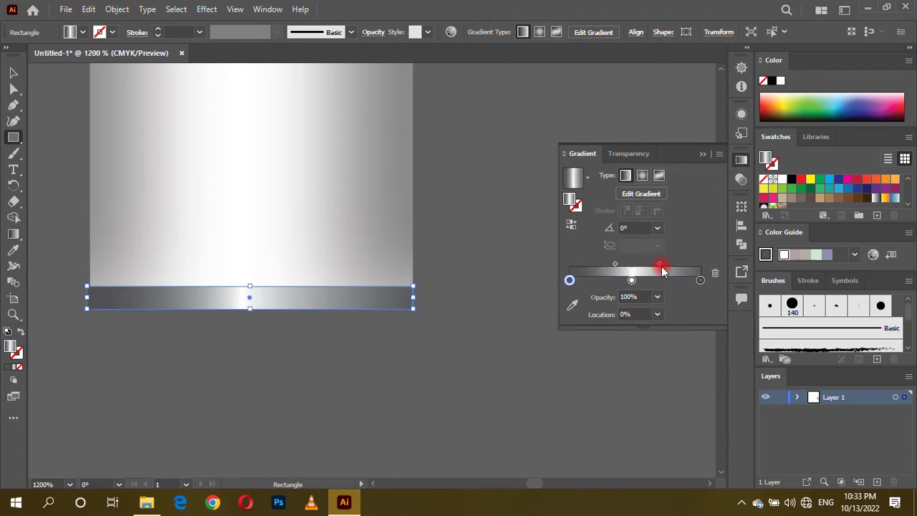
drag(662, 271, 665, 263)
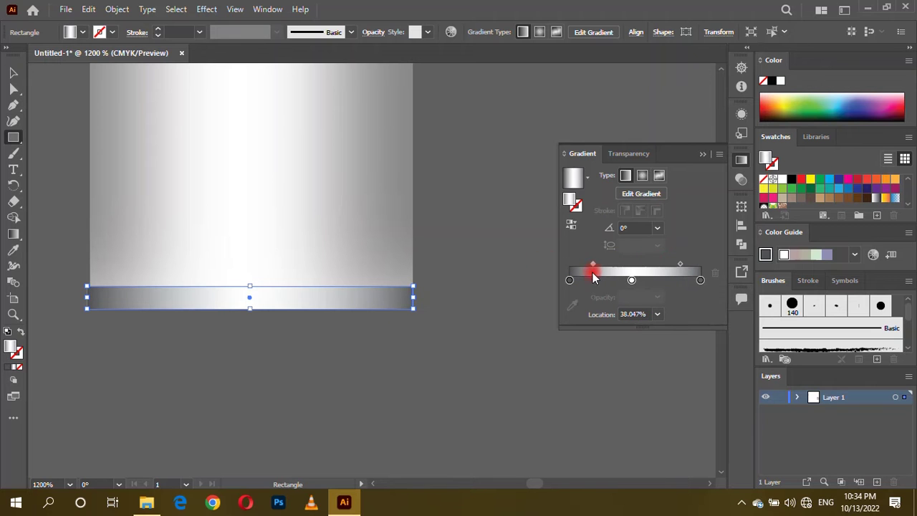
Marquee-select all the earbud parts with the Selection tool
click(6, 72)
click(319, 225)
click(119, 290)
scroll(37, 318, up, 3)
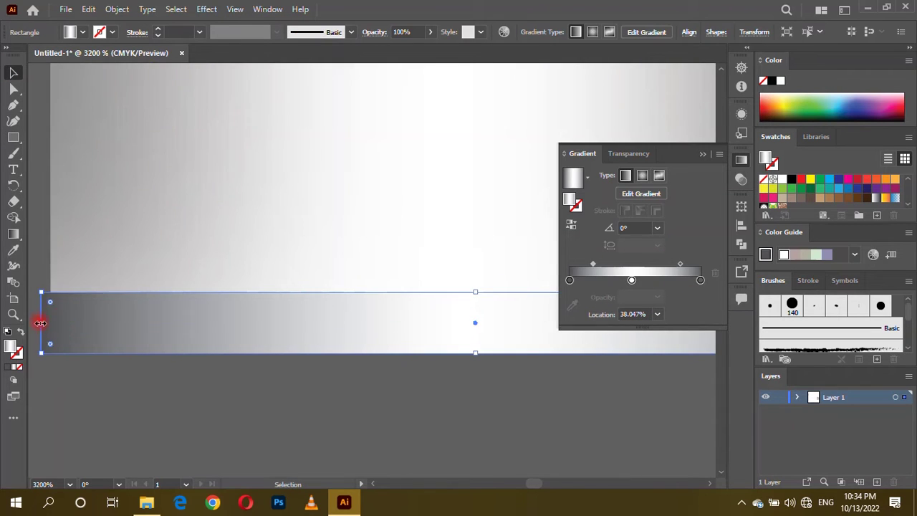
scroll(125, 320, down, 4)
scroll(491, 260, down, 3)
scroll(317, 300, up, 3)
click(297, 318)
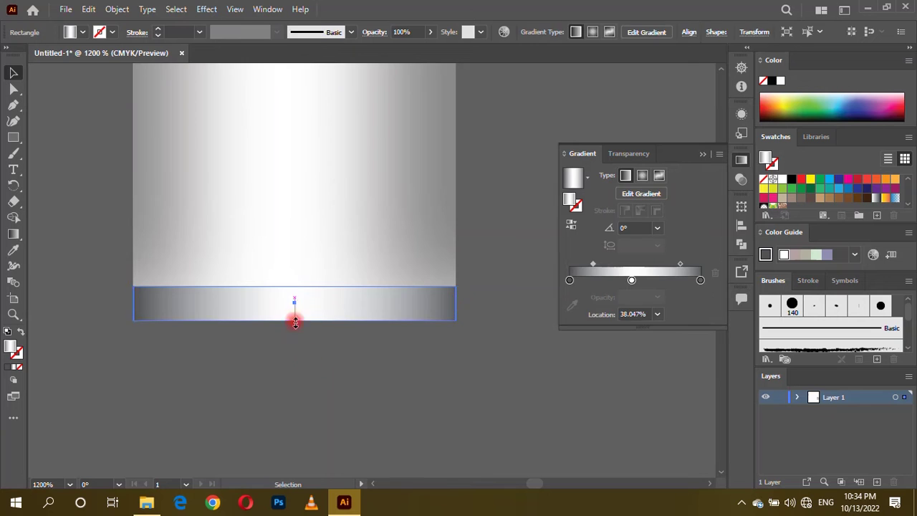
scroll(322, 365, down, 5)
drag(263, 148, 412, 159)
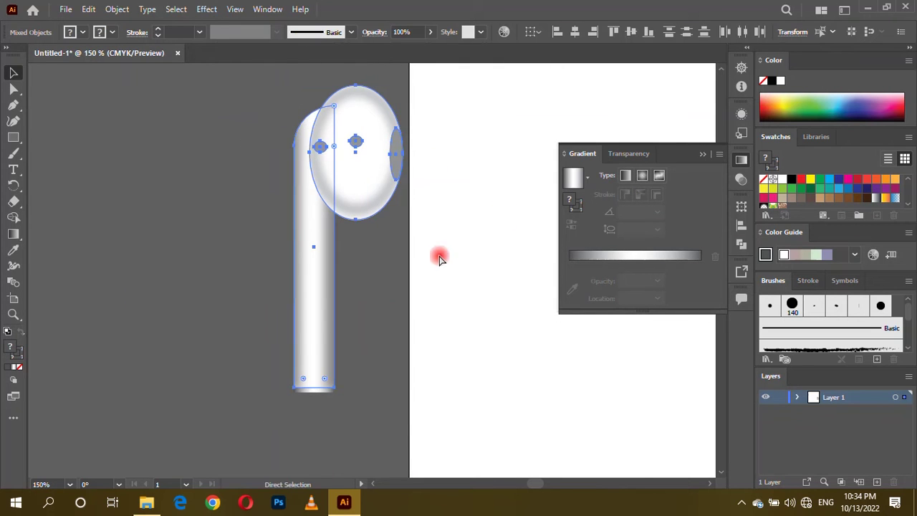
Group the earbud with Ctrl+G and make a reflected copy via Transform > Reflect
key(ctrl+g)
right_click(343, 173)
click(516, 360)
click(691, 323)
right_click(347, 171)
click(549, 370)
click(407, 333)
drag(345, 199, 221, 199)
drag(231, 111, 423, 426)
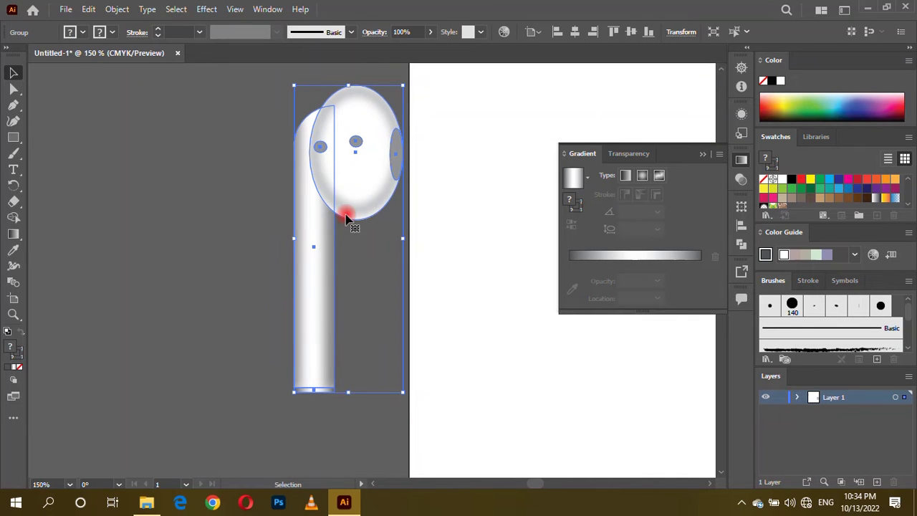
Reflect a copy again and nudge it left to stand beside the original earbud
right_click(336, 154)
click(534, 221)
click(401, 334)
drag(401, 334, 378, 316)
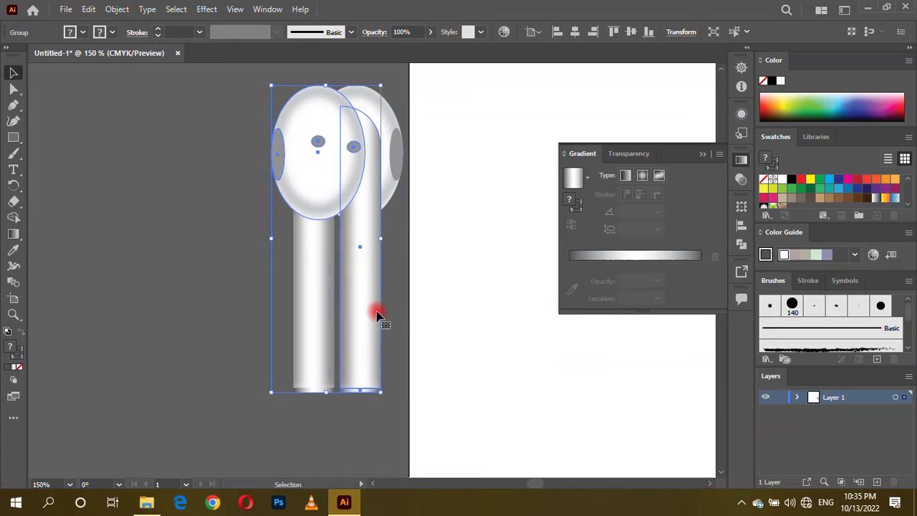
key(shift+Left)
key(shift+Left)
key(shift+Left)
key(shift+Left)
key(shift+Left)
key(shift+Left)
key(ctrl+minus)
key(ctrl+minus)
key(ctrl+minus)
key(ctrl+minus)
Draw an artboard-sized background rectangle and give it a solid light grey fill from Swatches
key(m)
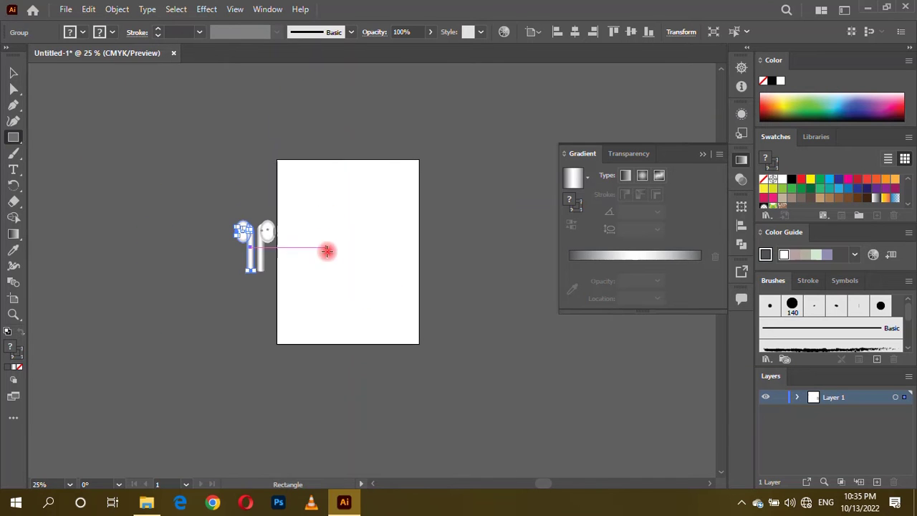
scroll(326, 251, down, 2)
click(13, 138)
drag(275, 128, 418, 312)
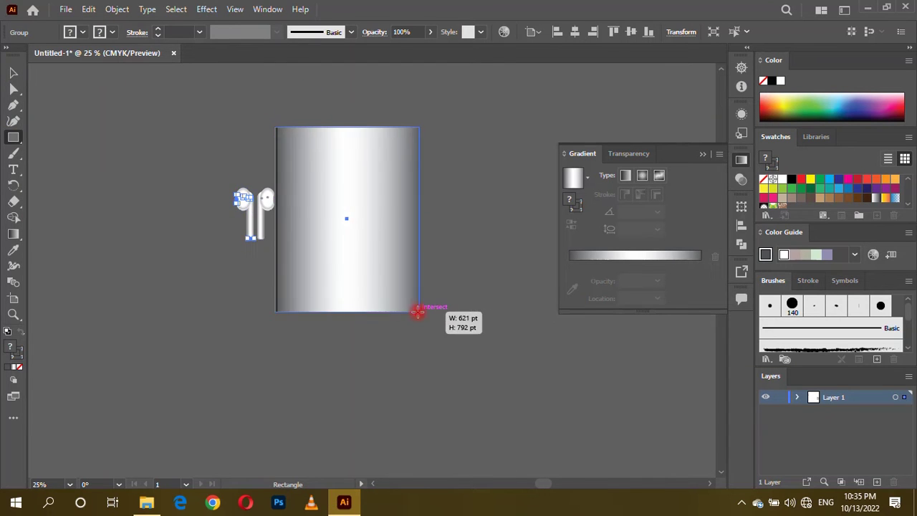
key(ctrl+plus)
scroll(70, 331, up, 2)
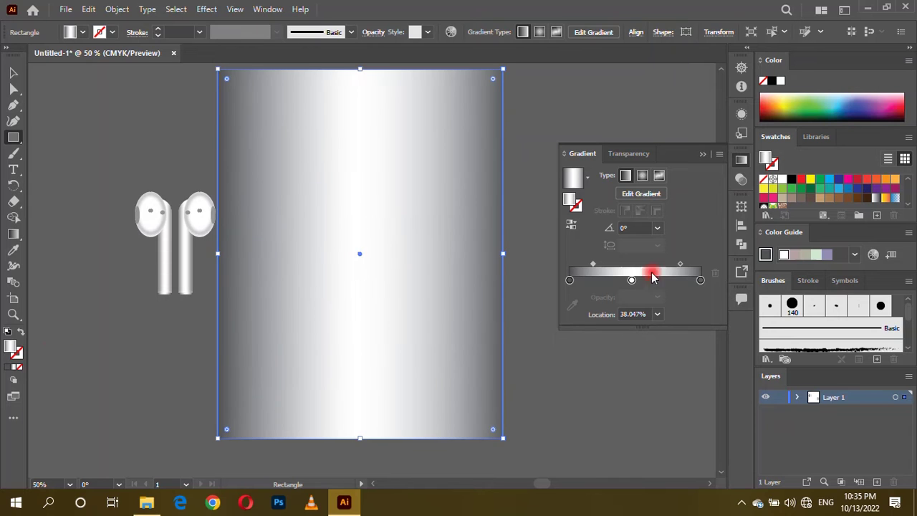
click(808, 257)
click(859, 257)
click(908, 194)
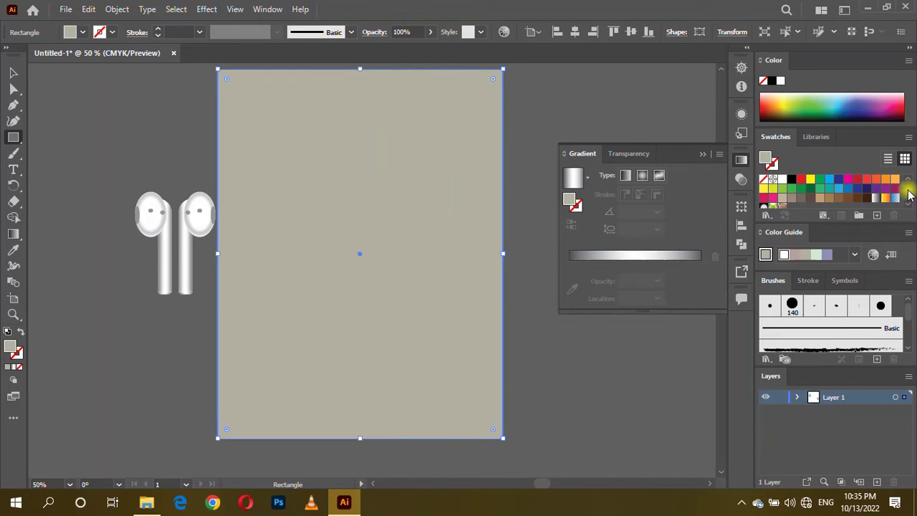
click(846, 195)
Lock the background rectangle with Object > Lock
click(13, 72)
right_click(345, 192)
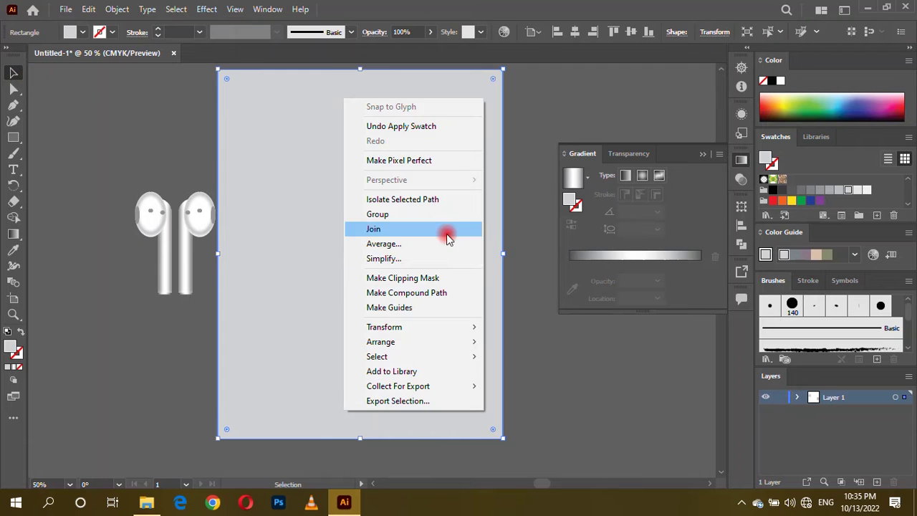
click(116, 10)
click(351, 99)
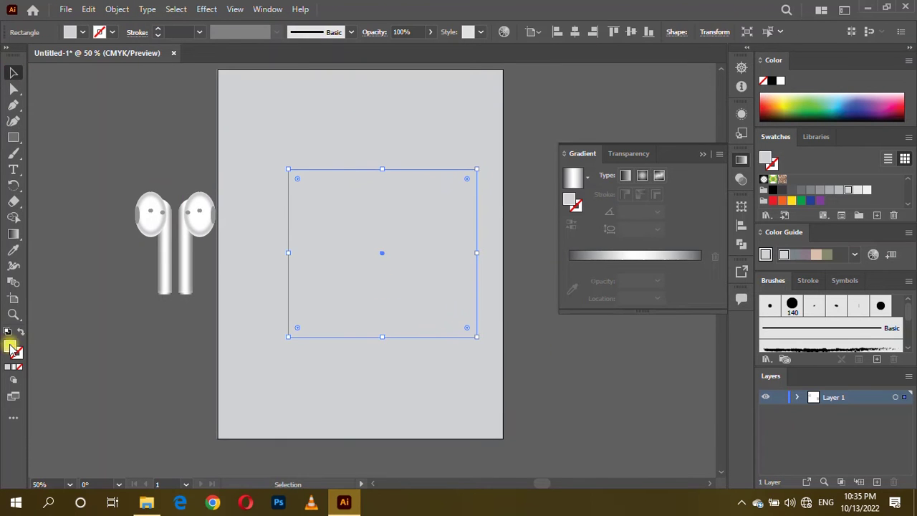
Fill the new rectangle white, reposition it and round its corners with Direct Selection
double_click(10, 347)
click(659, 264)
drag(347, 276, 318, 273)
scroll(317, 273, up, 1)
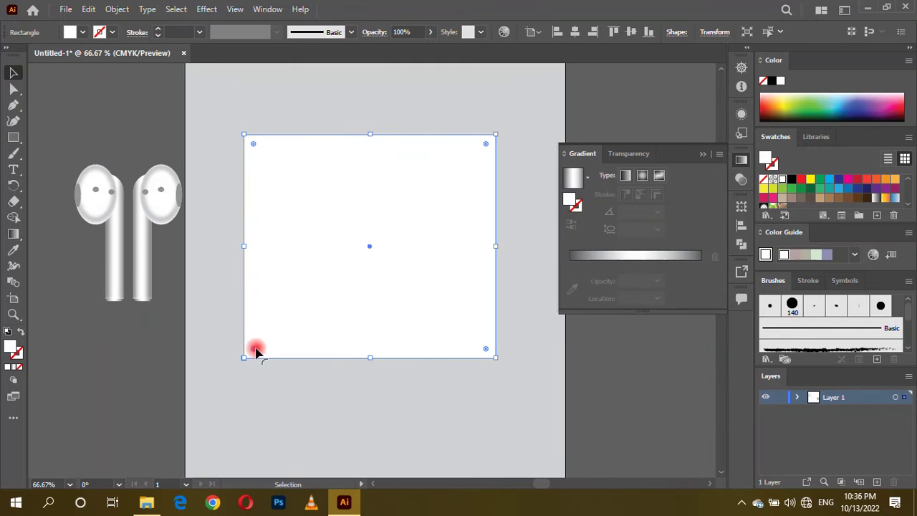
click(13, 89)
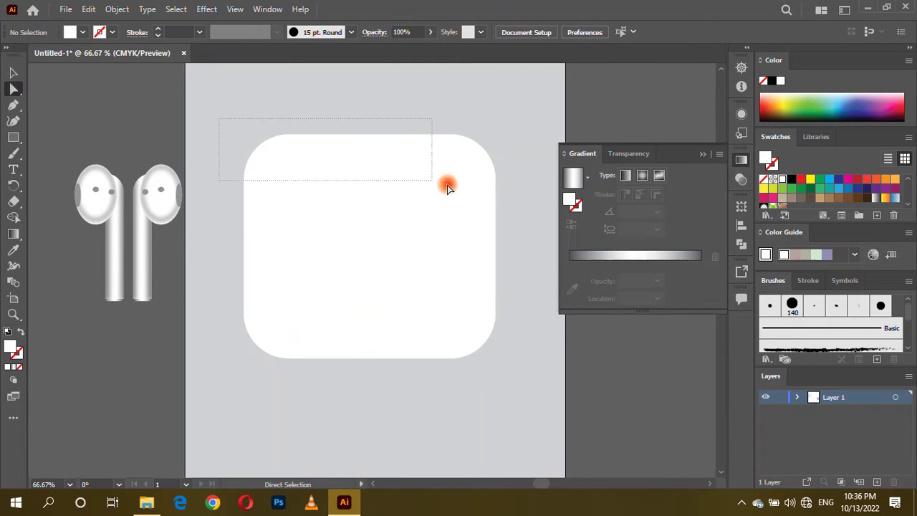
click(429, 136)
drag(333, 251, 333, 257)
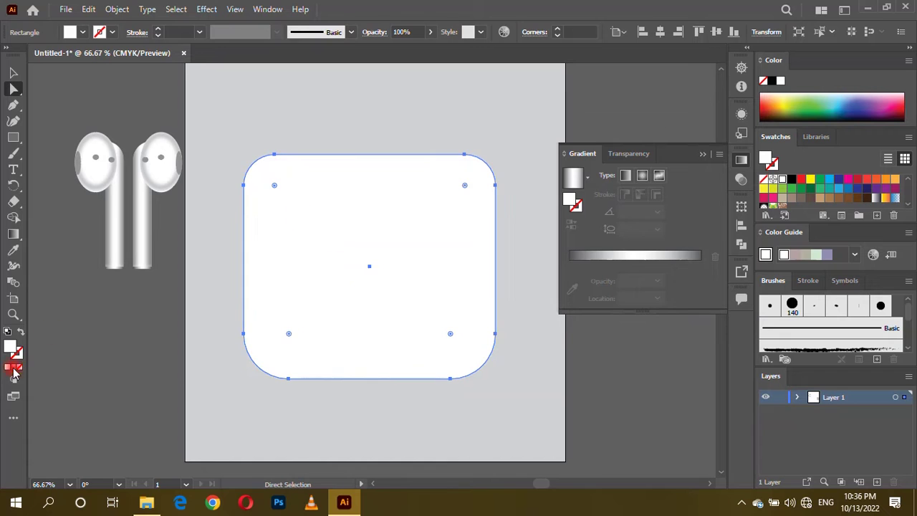
Give the rounded body a grey gradient and send a duplicate behind it as the lid
click(11, 368)
click(465, 294)
key(v)
click(366, 379)
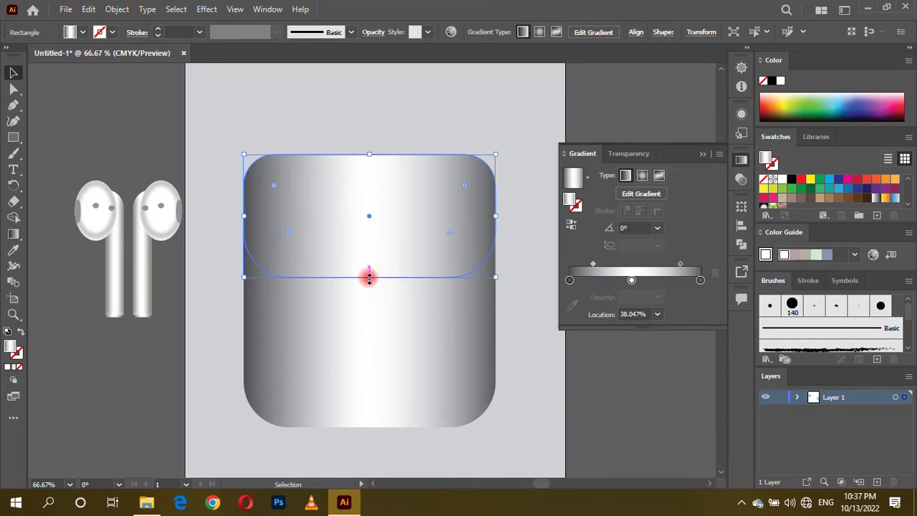
key(ctrl+shift+bracketleft)
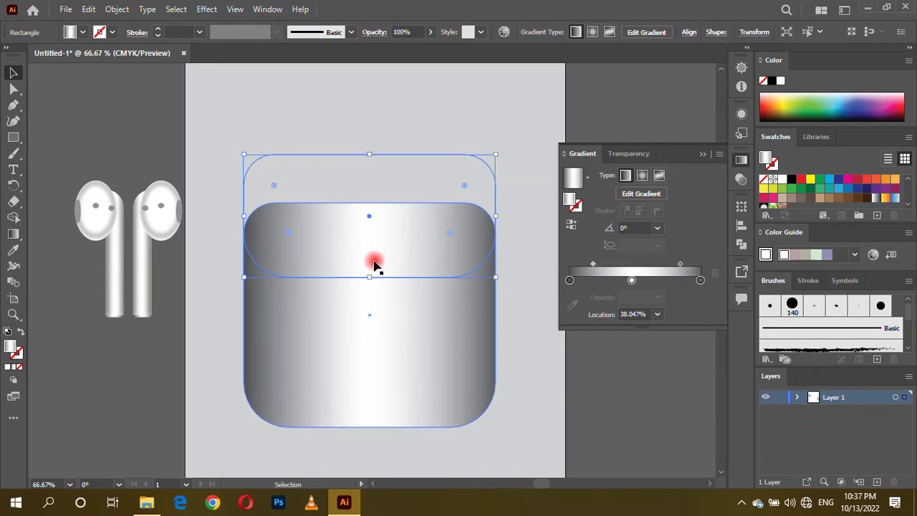
Move the lid copy up above the body, adjust its height, and fill it solid white
click(603, 113)
mouse_move(401, 185)
mouse_down()
mouse_move(402, 161)
mouse_move(383, 122)
mouse_up()
click(426, 173)
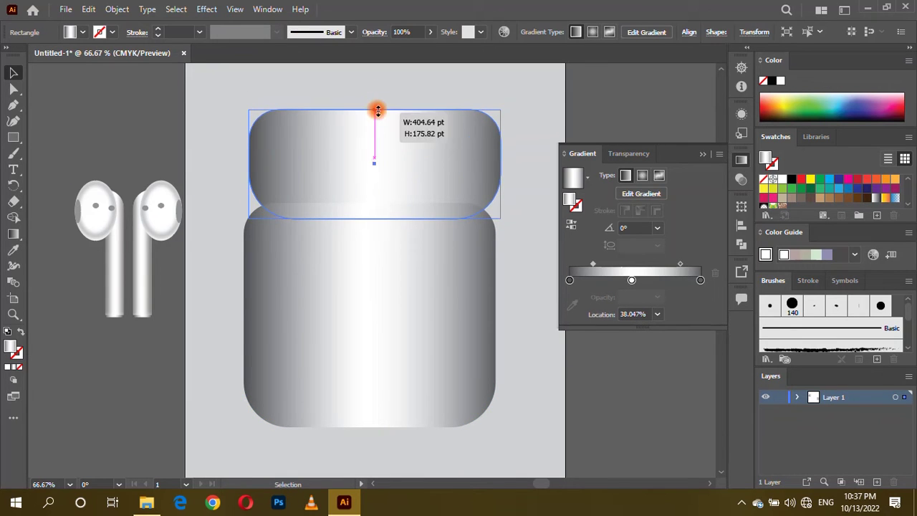
drag(376, 113, 374, 112)
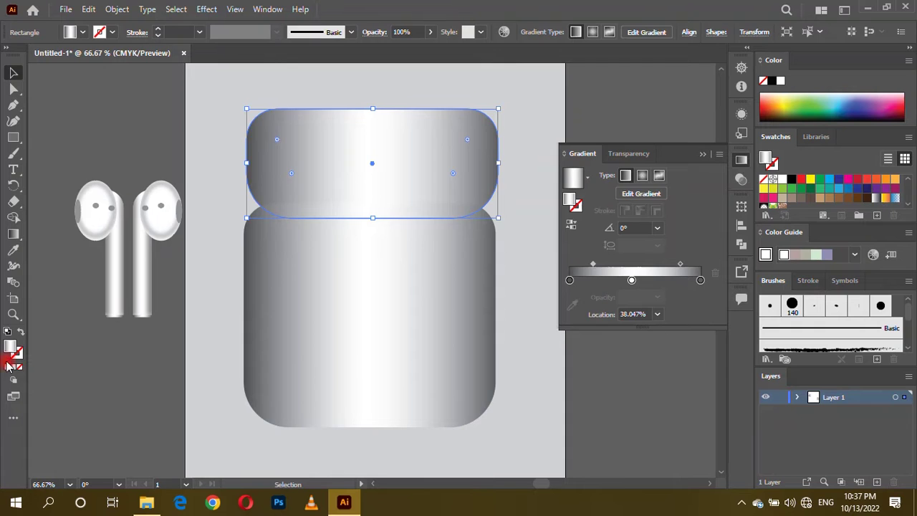
click(8, 365)
scroll(289, 227, up, 2)
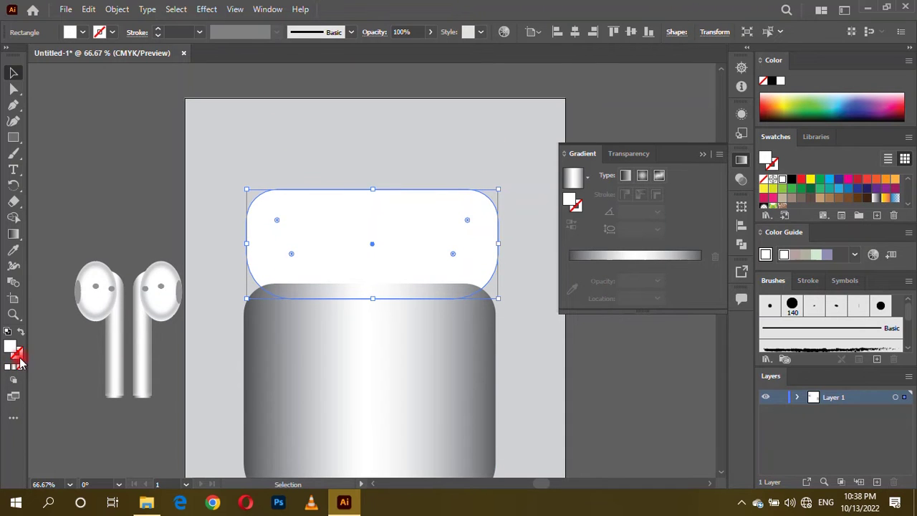
Give the lid a 14 pt grey gradient outline and draw a circle on it
double_click(18, 354)
click(701, 266)
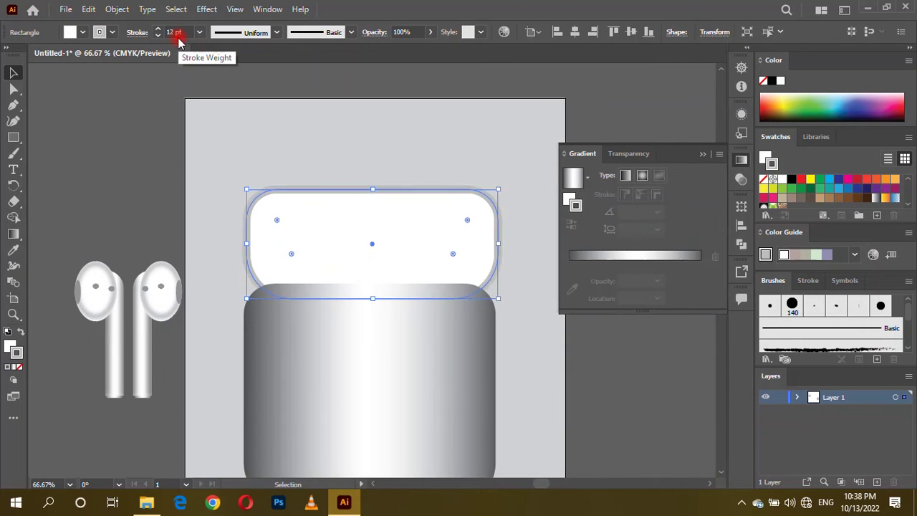
click(396, 192)
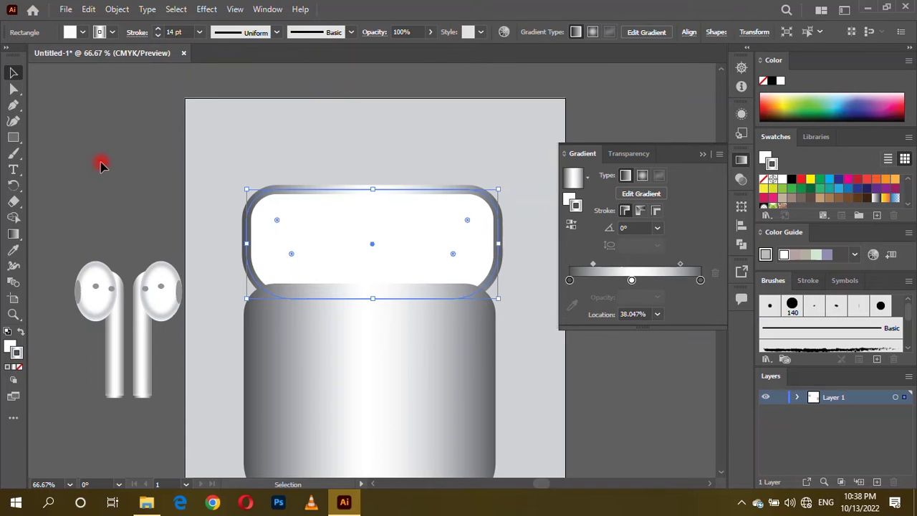
alt+scroll(164, 184, down, 1)
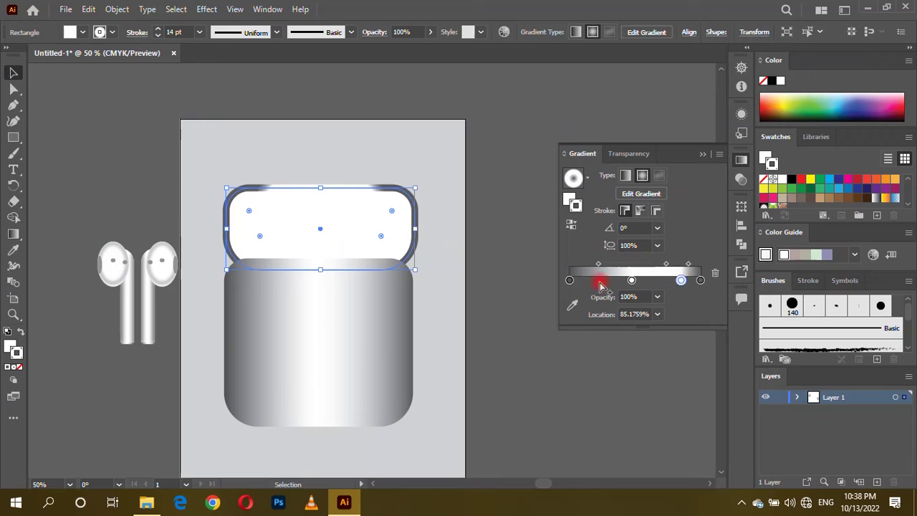
drag(647, 280, 658, 280)
click(385, 188)
alt+scroll(315, 207, up, 2)
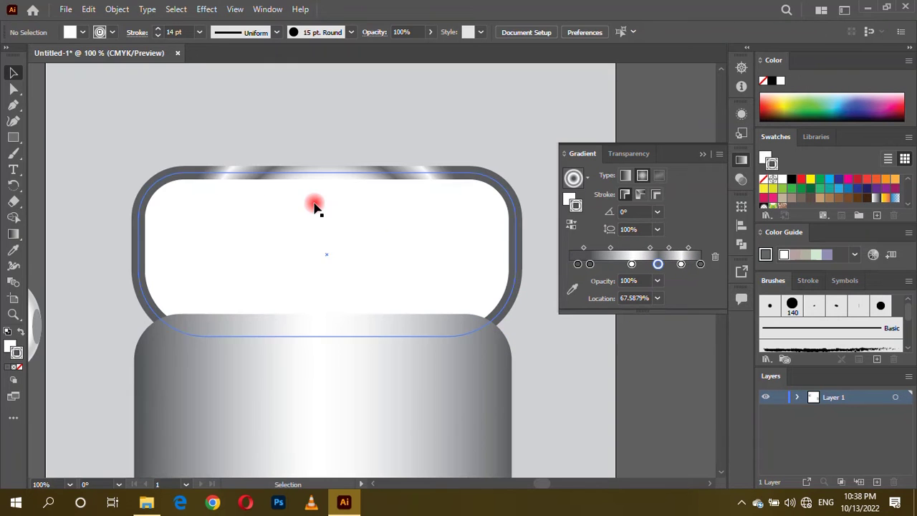
drag(15, 141, 64, 169)
drag(196, 215, 313, 331)
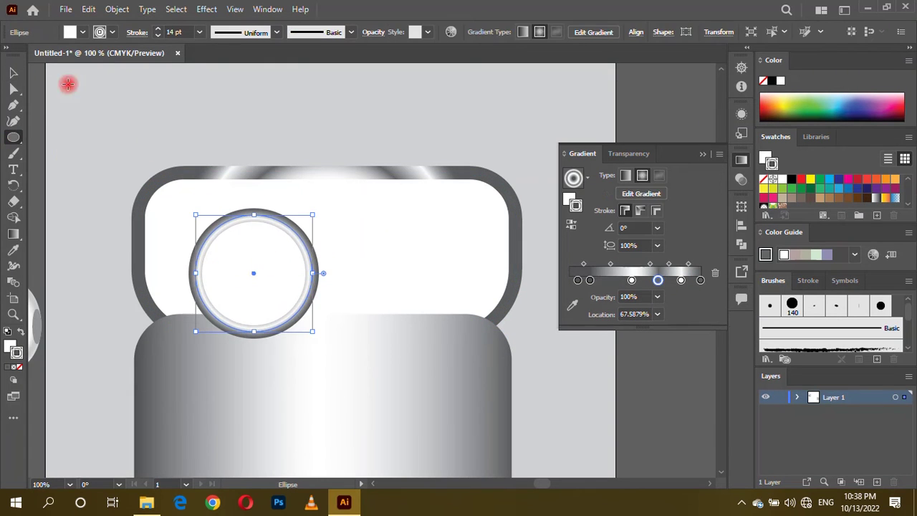
Place the circle on the lid's left side and Alt+Shift-copy it straight to the right
drag(278, 222, 265, 194)
click(374, 236)
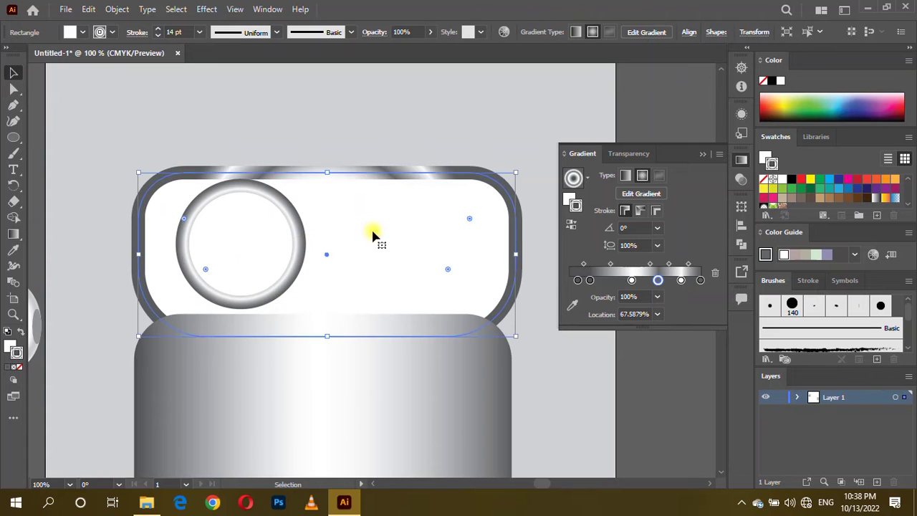
drag(375, 236, 373, 230)
click(252, 217)
drag(252, 214, 422, 225)
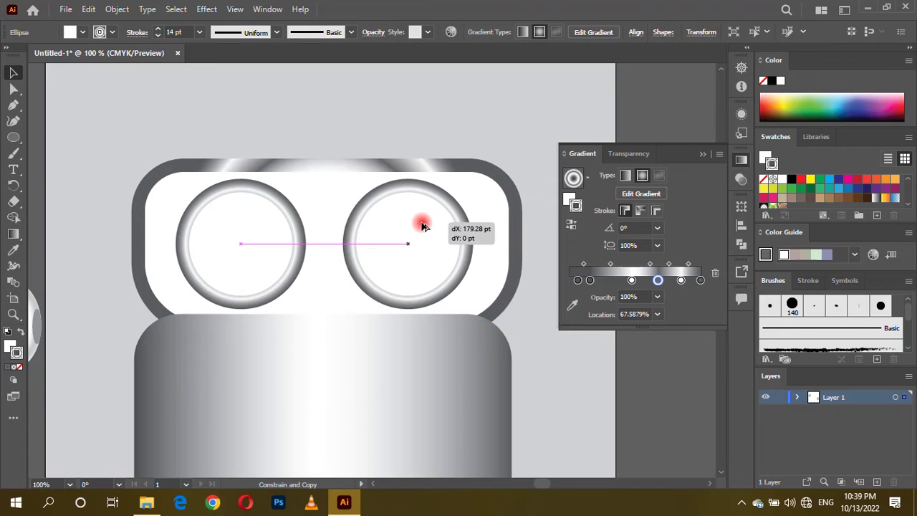
Widen both circles slightly together and shift them a little right
shift+click(243, 228)
click(354, 126)
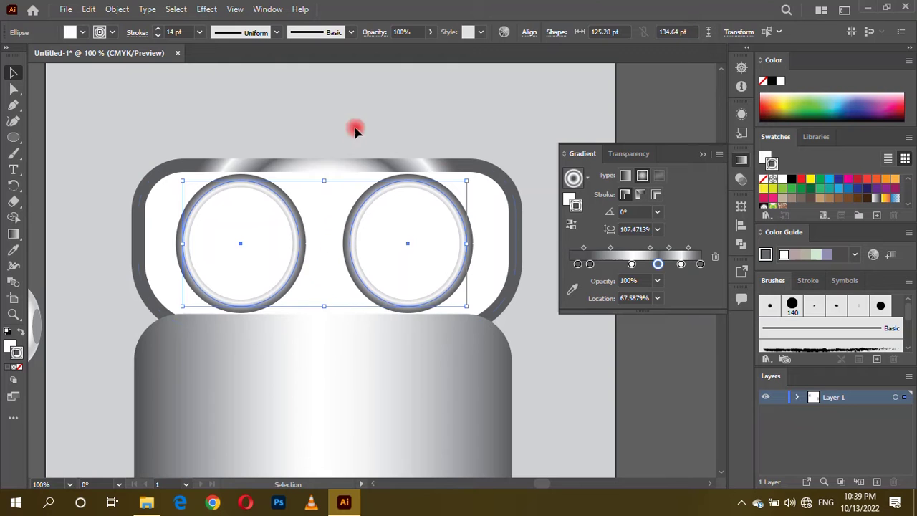
click(408, 236)
shift+click(235, 241)
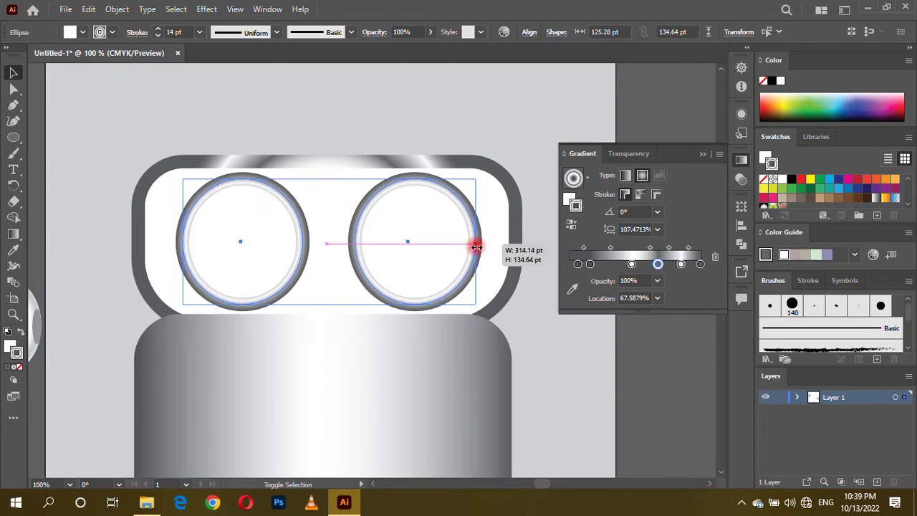
drag(467, 241, 480, 244)
drag(413, 251, 416, 251)
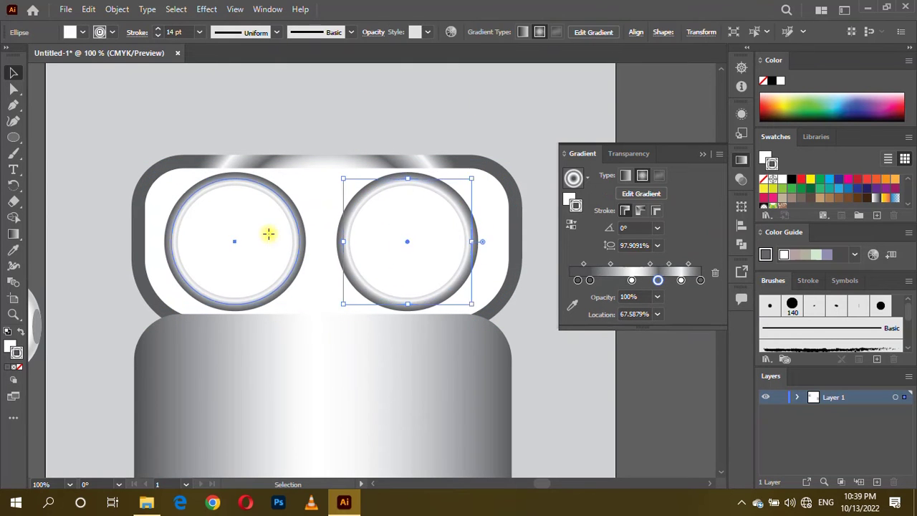
click(301, 96)
scroll(374, 147, down, 2)
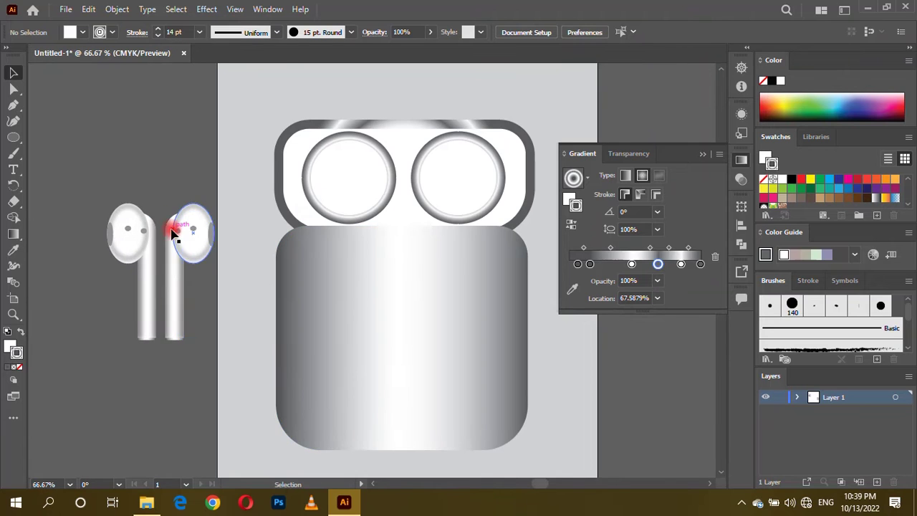
Pull one earbud out of line and change its stacking order via Arrange
scroll(153, 307, up, 3)
click(71, 296)
double_click(162, 334)
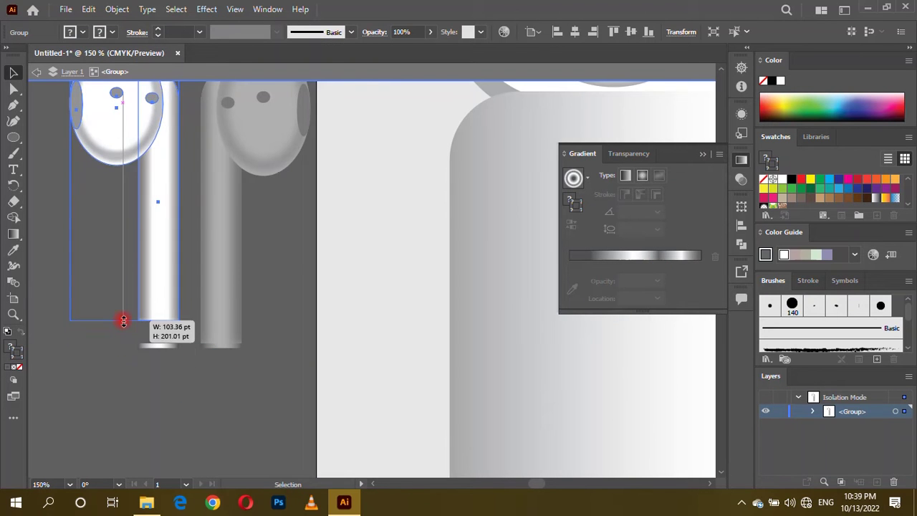
scroll(51, 160, down, 2)
double_click(101, 172)
scroll(101, 172, down, 2)
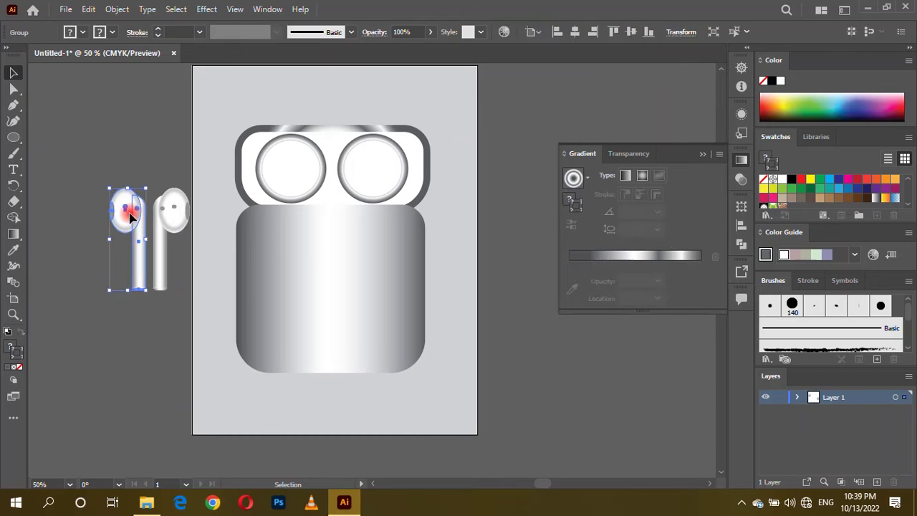
drag(127, 211, 109, 156)
right_click(171, 222)
click(336, 367)
click(105, 140)
click(98, 159)
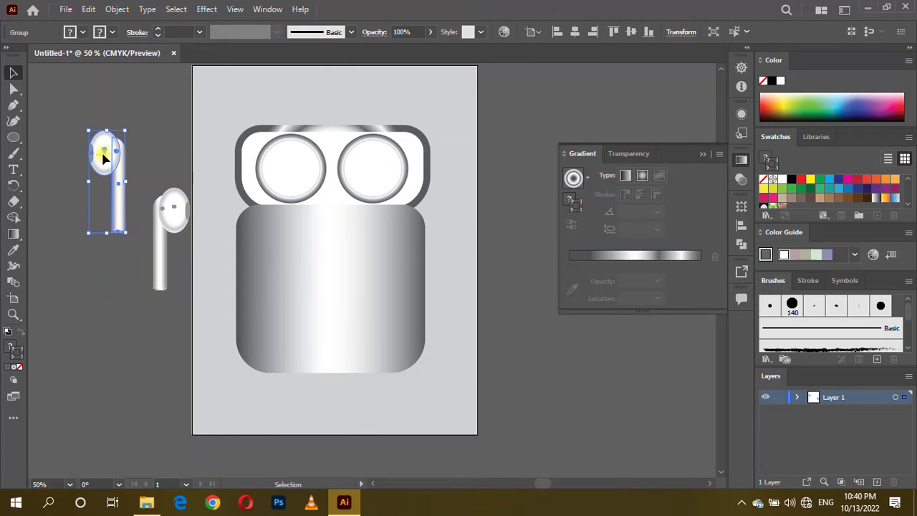
Move the earbuds into the case's left and right circles
drag(117, 166, 288, 163)
scroll(328, 198, up, 3)
scroll(317, 246, down, 4)
drag(236, 244, 409, 198)
scroll(364, 205, up, 3)
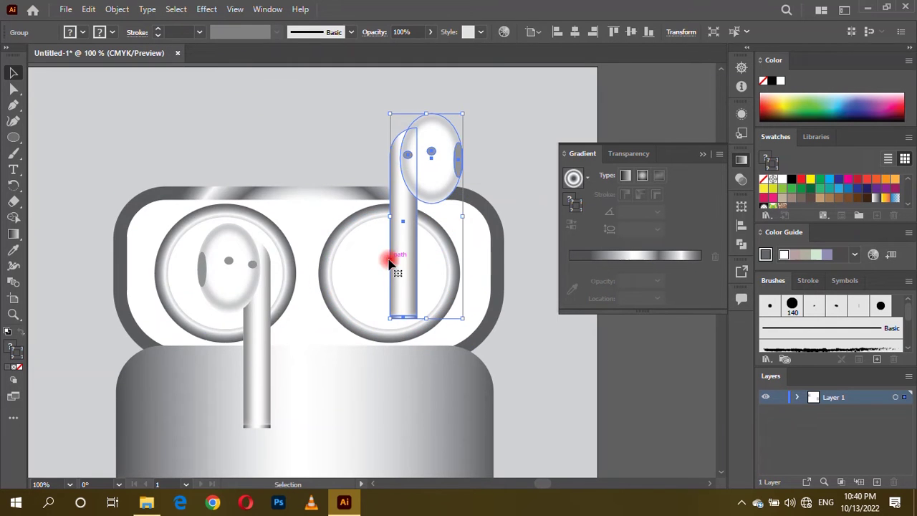
Shorten the right earbud's stem in Isolation Mode
double_click(408, 269)
double_click(406, 315)
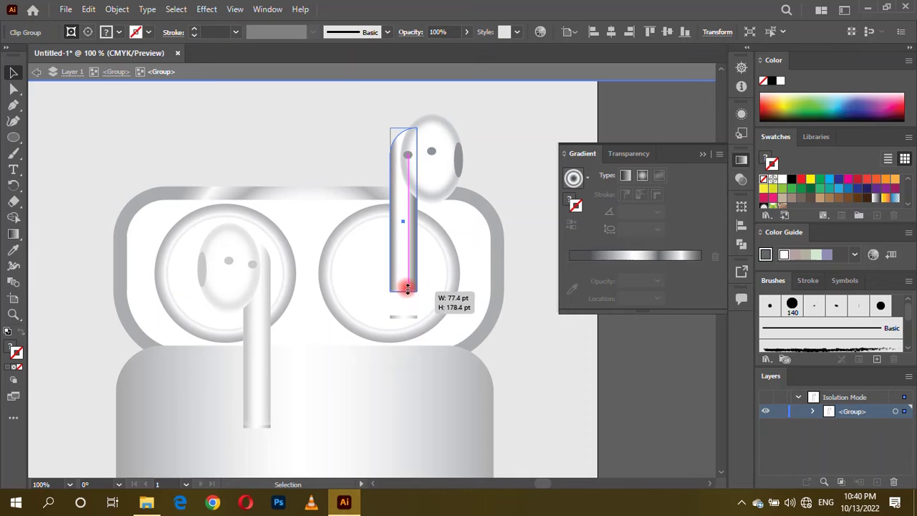
drag(401, 312, 404, 276)
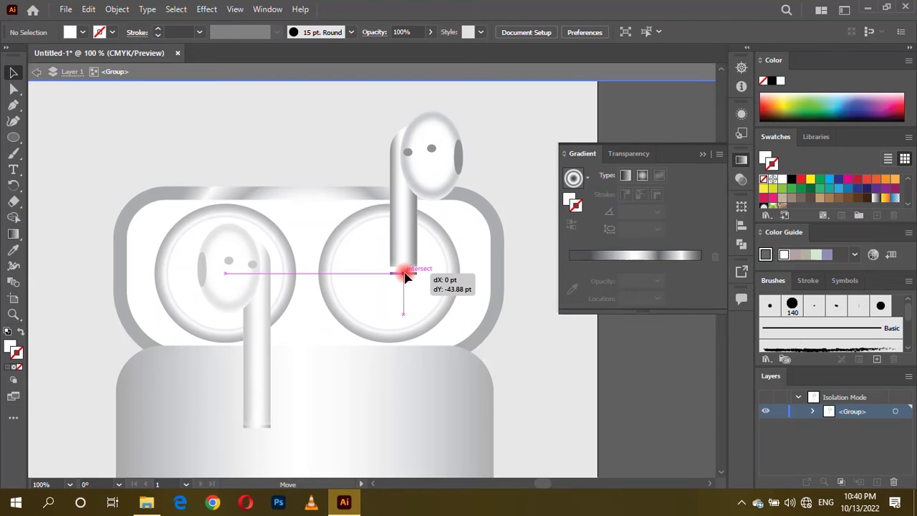
double_click(252, 294)
double_click(256, 343)
double_click(260, 399)
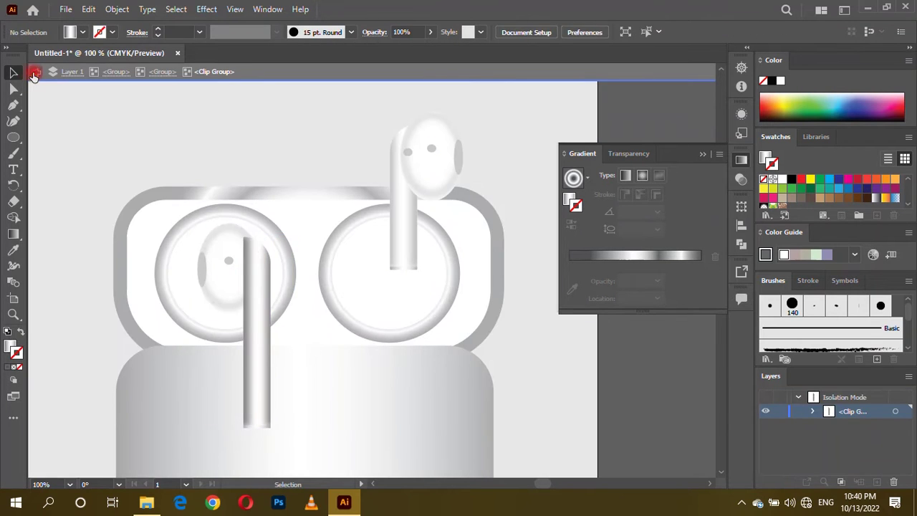
double_click(290, 222)
Enlarge both earbuds together and fit them into their wells
click(255, 372)
shift+click(435, 143)
drag(466, 268, 530, 218)
drag(531, 270, 501, 272)
key(ctrl+minus)
drag(468, 214, 470, 174)
Arrange the left earbud above its ring and nudge it slightly right
click(356, 244)
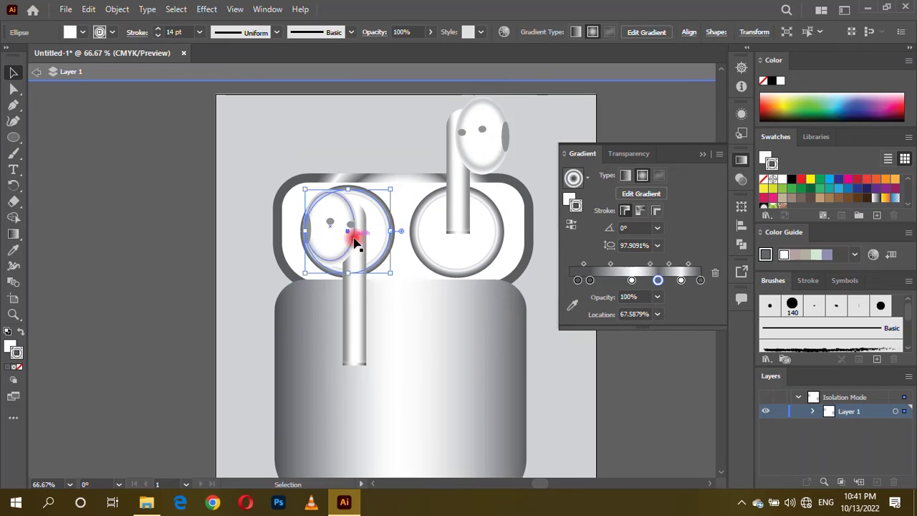
right_click(454, 139)
click(631, 417)
drag(336, 236, 348, 236)
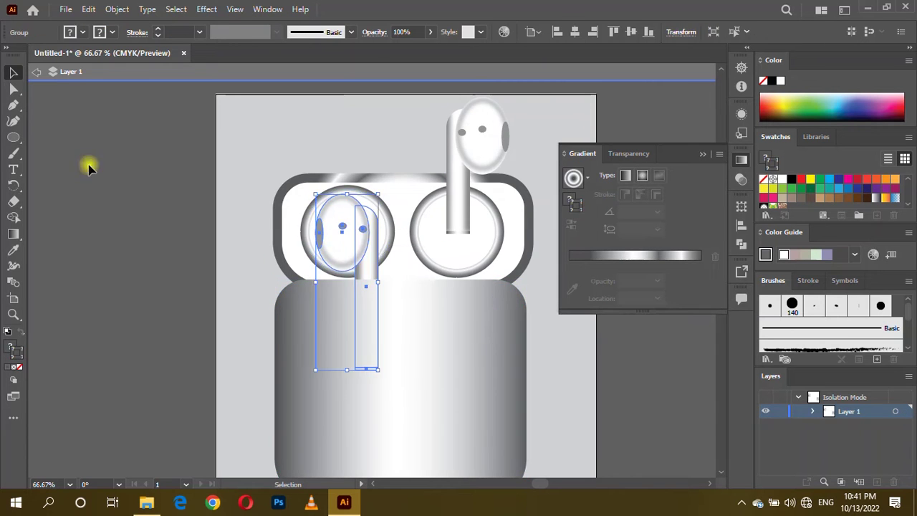
Select all the case artwork and scale it down proportionally
key(ctrl+minus)
key(ctrl+minus)
drag(287, 138, 462, 336)
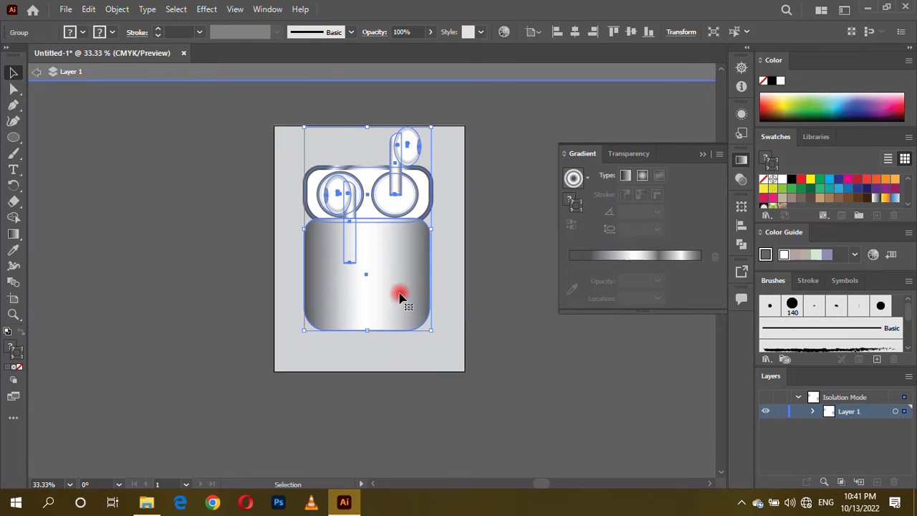
drag(399, 297, 392, 286)
key(ctrl+shift+a)
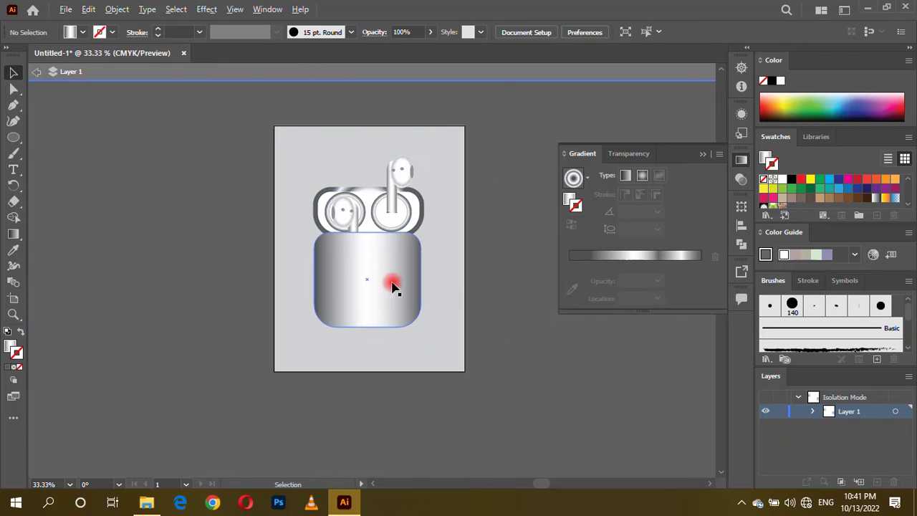
double_click(392, 287)
key(ctrl+plus)
key(ctrl+plus)
key(ctrl+plus)
click(638, 256)
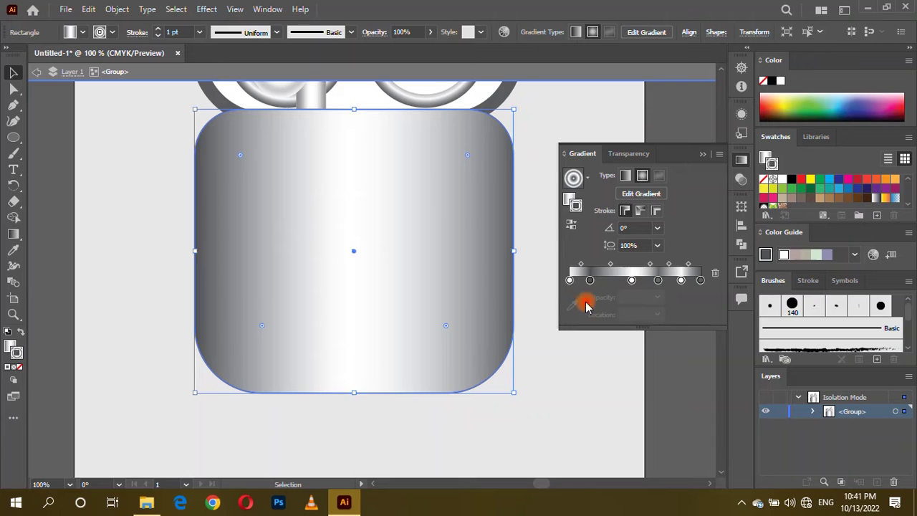
Make the body gradient linear with no stroke, adding and shifting several gradient stops
click(627, 177)
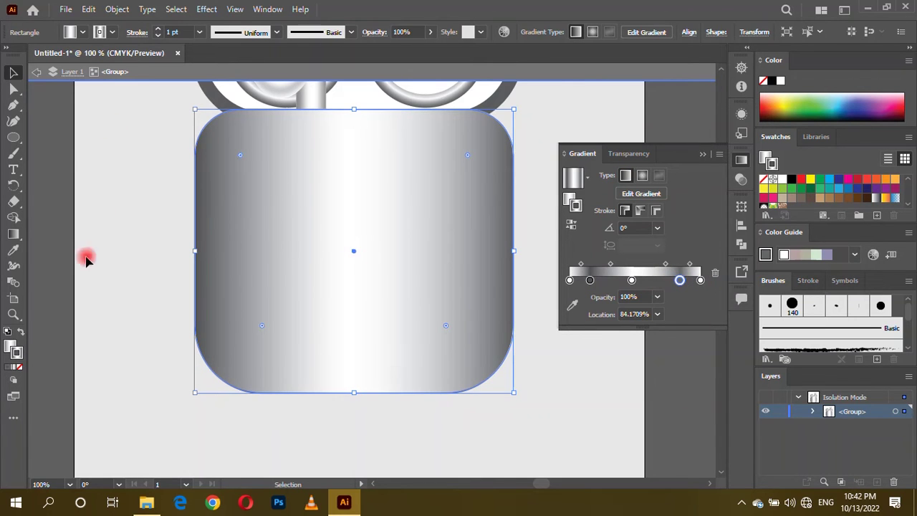
click(12, 351)
mouse_move(569, 280)
mouse_down()
mouse_move(613, 280)
mouse_move(590, 280)
mouse_up()
click(566, 280)
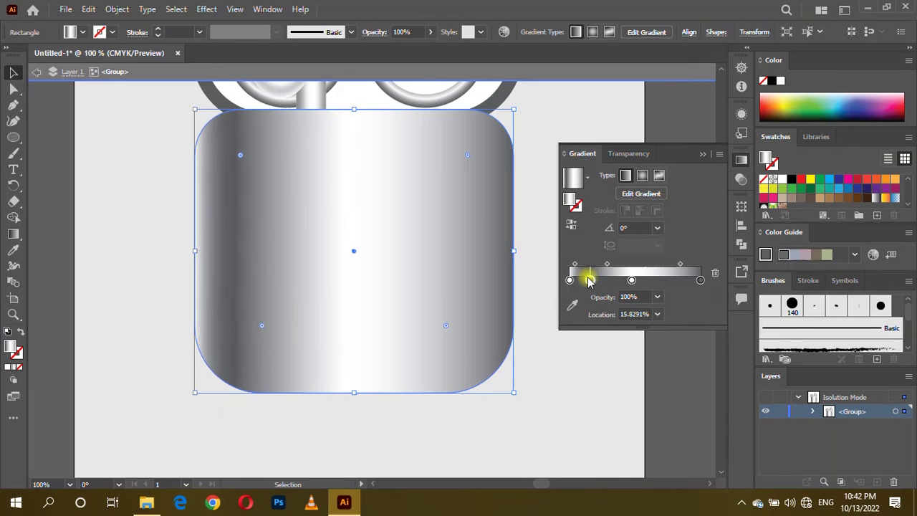
drag(700, 280, 686, 282)
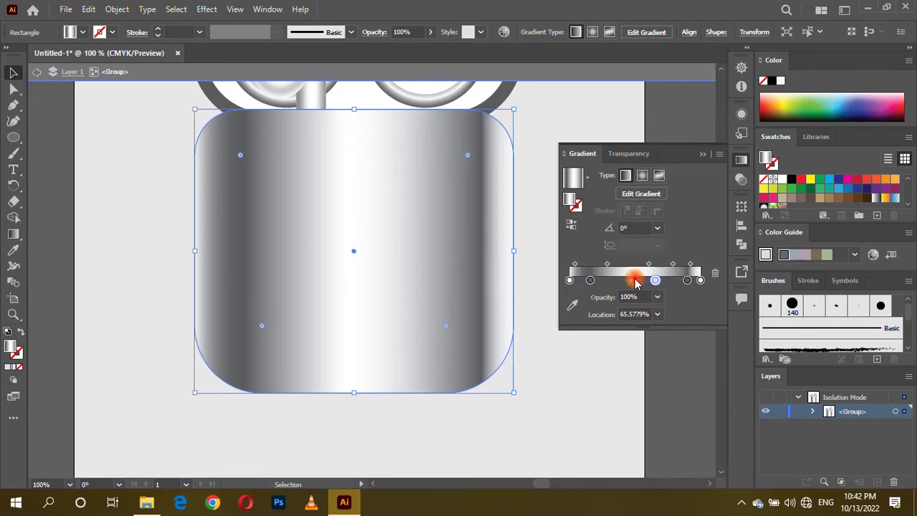
drag(631, 280, 636, 280)
mouse_move(700, 280)
mouse_down()
mouse_move(642, 280)
mouse_move(684, 280)
mouse_move(690, 263)
mouse_up()
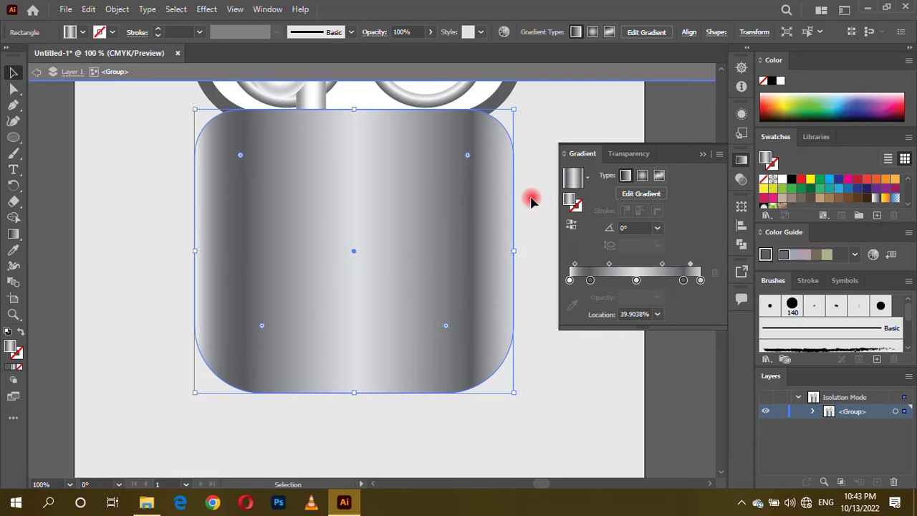
Select the lid inside the case group and fill it white
double_click(129, 179)
key(ctrl+minus)
key(ctrl+minus)
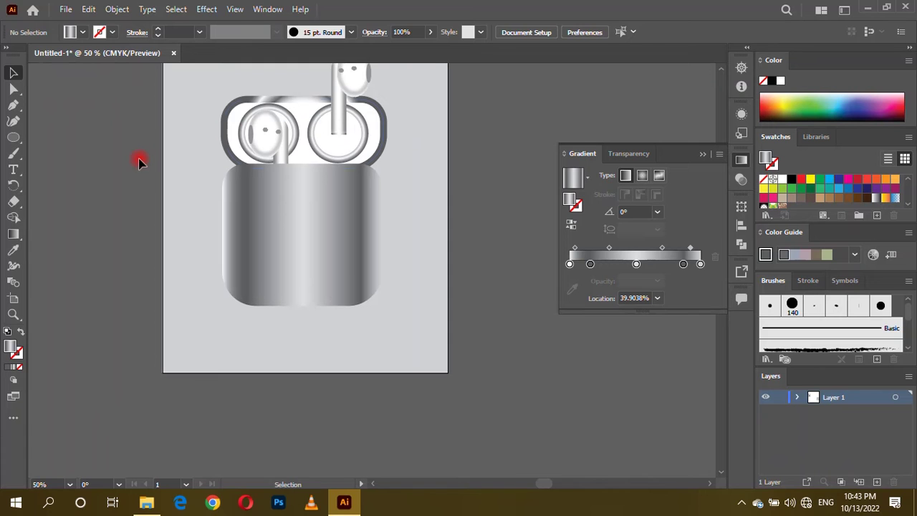
key(ctrl+plus)
click(234, 138)
double_click(234, 138)
double_click(11, 348)
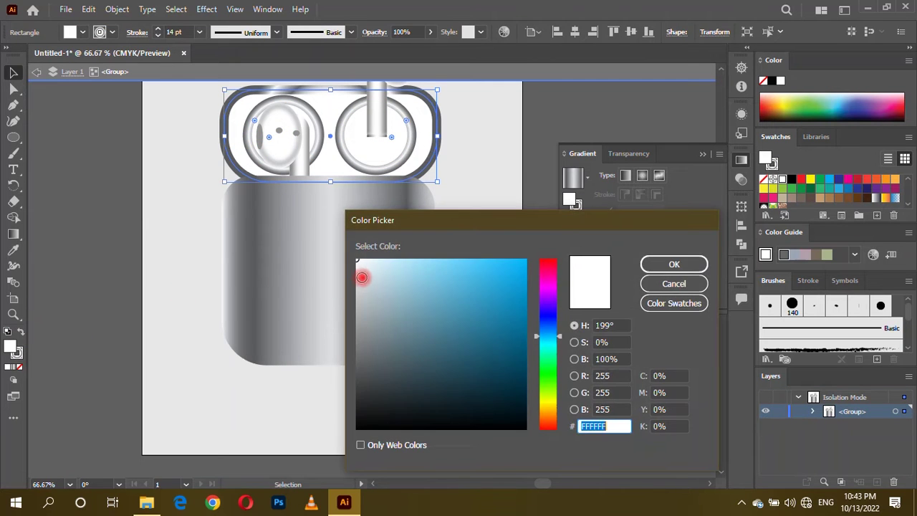
click(671, 264)
key(ctrl+minus)
click(176, 184)
Draw a small circle with no outline beside the artboard
drag(13, 137, 39, 151)
click(78, 184)
key(Escape)
drag(118, 246, 158, 285)
click(19, 365)
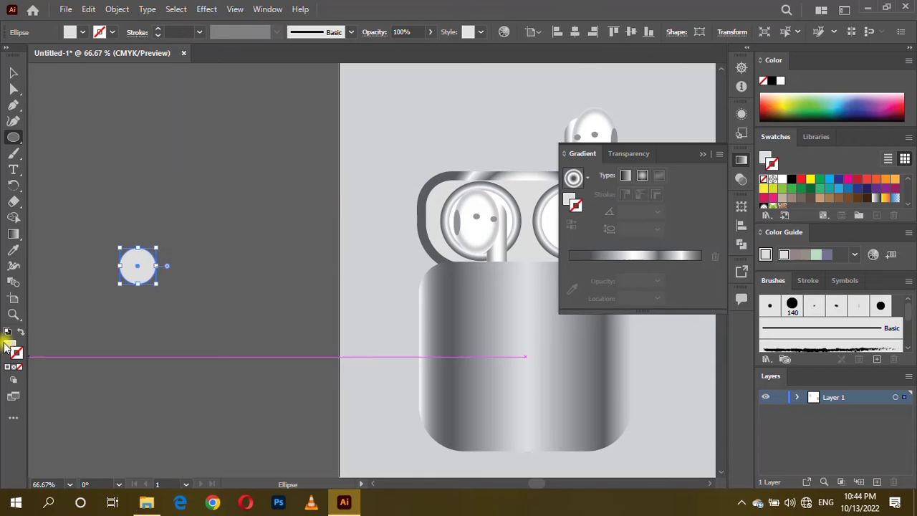
Fill the small circle white and duplicate it with Ctrl+D into a row
click(482, 32)
click(780, 81)
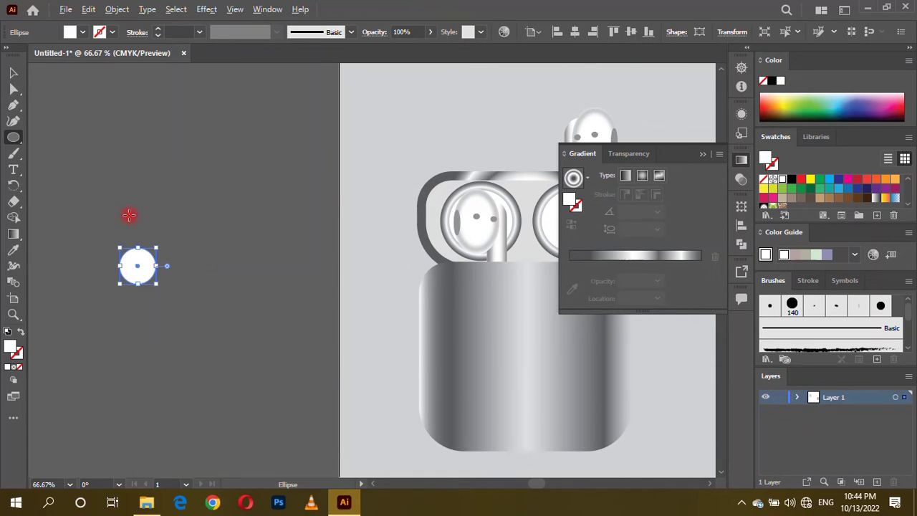
mouse_move(147, 270)
mouse_down()
mouse_move(186, 266)
mouse_move(165, 277)
mouse_move(229, 256)
mouse_up()
key(ctrl+plus)
key(ctrl+plus)
key(ctrl+plus)
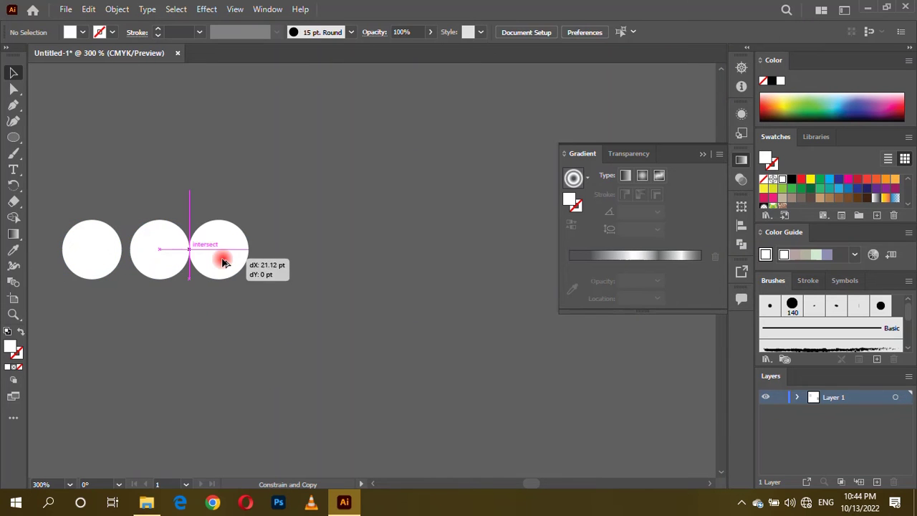
key(ctrl+d)
key(ctrl+d)
key(ctrl+d)
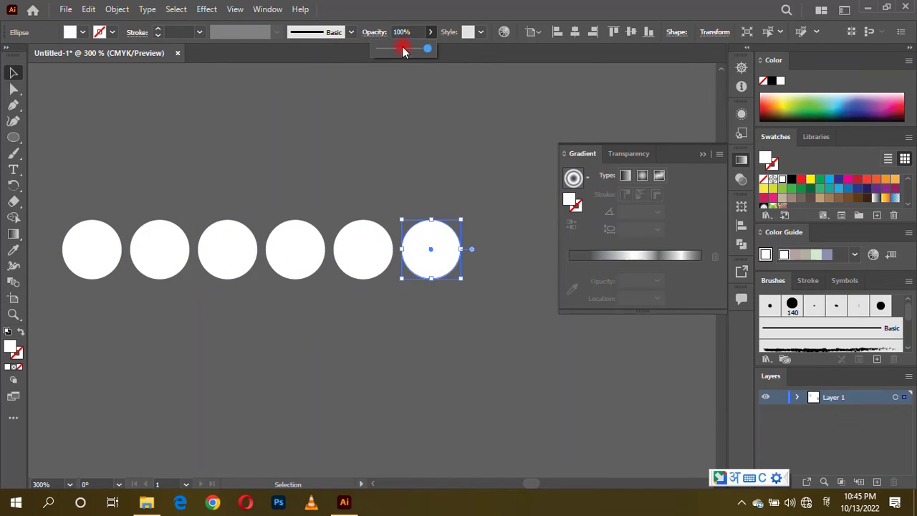
Lower the opacity of the last circles progressively so the row fades
click(402, 49)
key(ctrl+alt+bracketleft)
click(415, 50)
click(317, 179)
key(ctrl+alt+bracketleft)
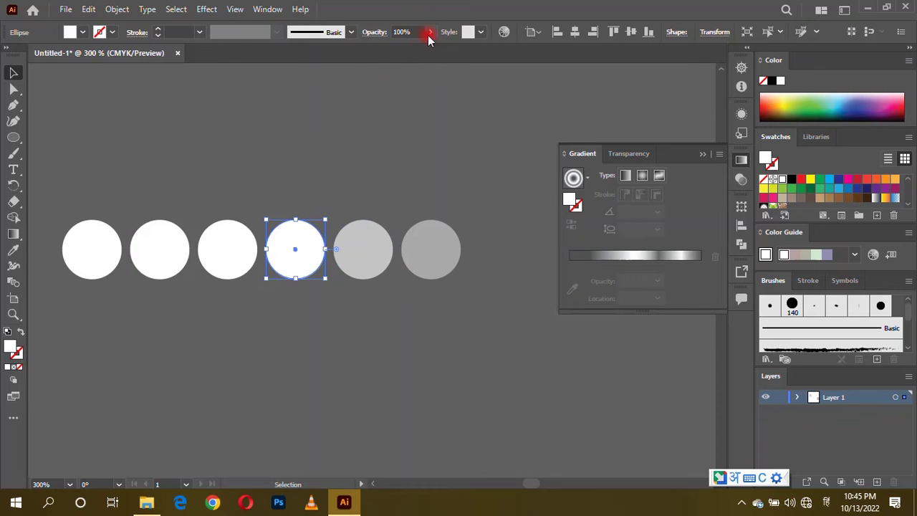
click(416, 50)
key(ctrl+minus)
Place the row of six circles near the top of the case body
drag(145, 167, 388, 280)
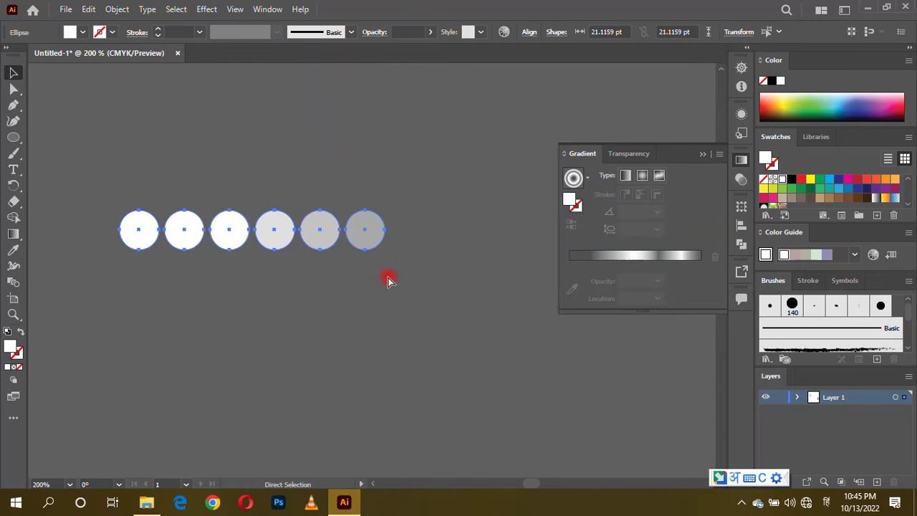
scroll(212, 300, down, 5)
scroll(386, 314, up, 4)
drag(386, 314, 333, 280)
scroll(318, 262, up, 2)
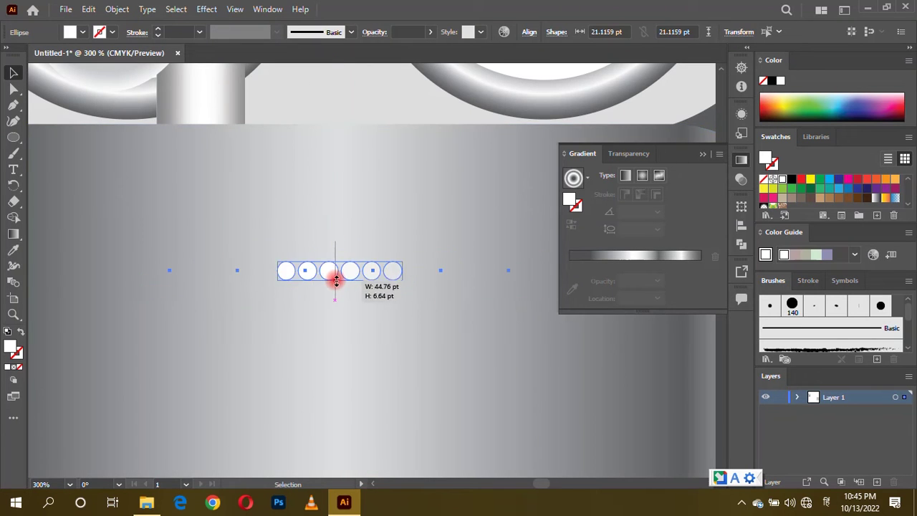
scroll(286, 272, down, 4)
click(174, 211)
Select the five circles in the row together, then deselect them
scroll(313, 163, up, 6)
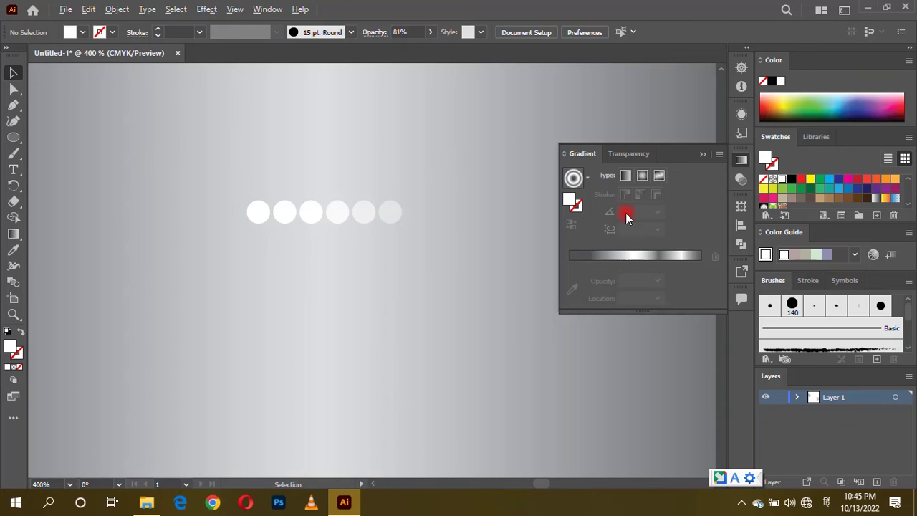
scroll(344, 195, down, 5)
scroll(343, 136, up, 3)
click(352, 188)
scroll(352, 188, up, 3)
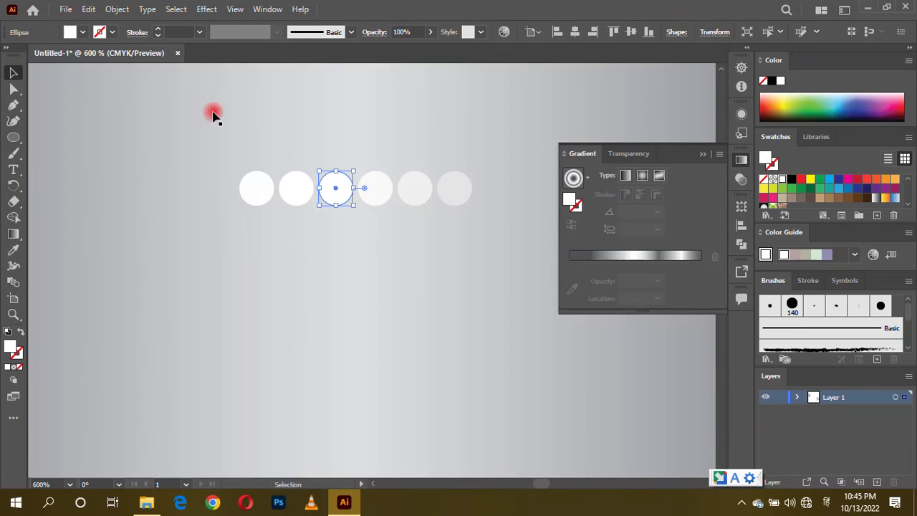
shift+click(255, 190)
shift+click(331, 189)
shift+click(373, 189)
shift+click(419, 188)
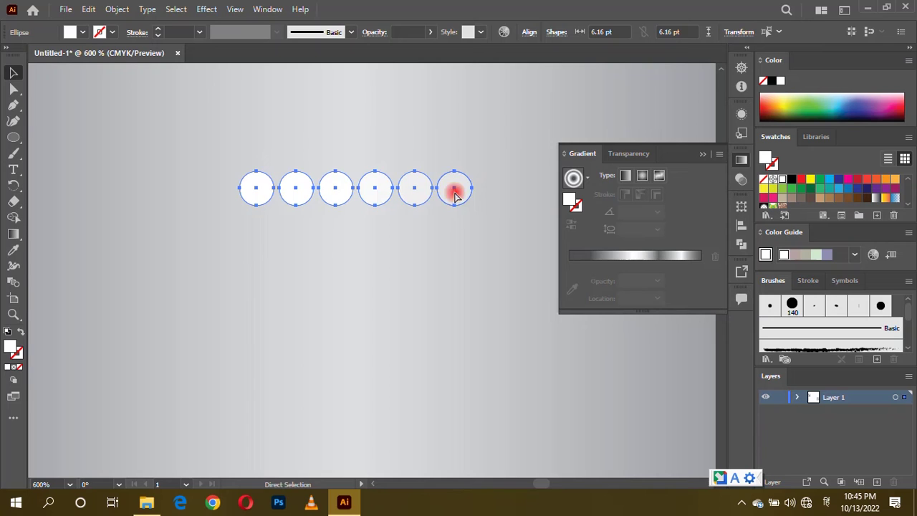
scroll(454, 195, up, 2)
scroll(384, 246, down, 3)
scroll(382, 143, down, 5)
click(231, 156)
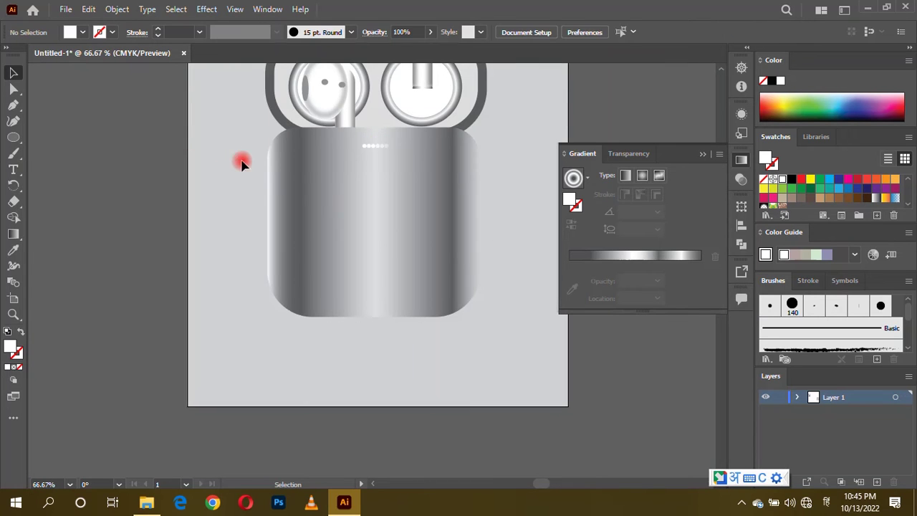
scroll(365, 258, down, 1)
scroll(333, 232, down, 1)
Select all artwork with Ctrl+A, then pick only the case body with Direct Selection
key(ctrl+a)
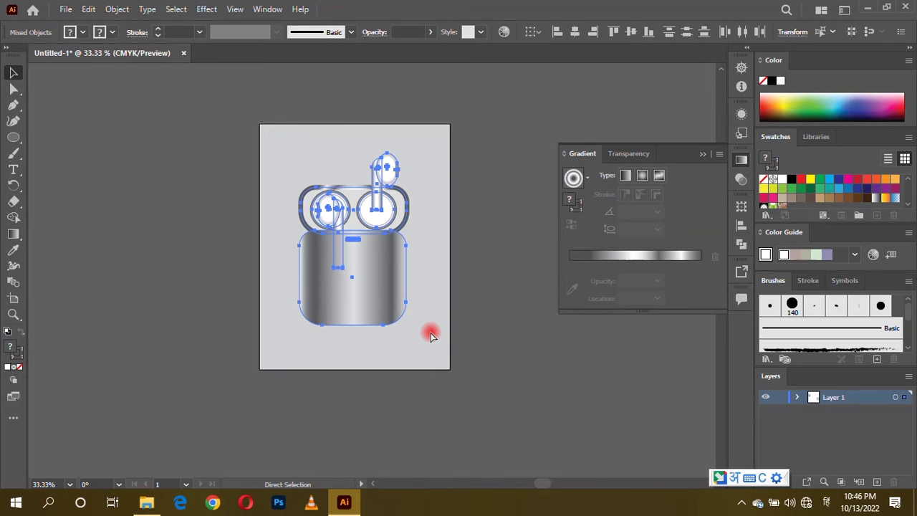
click(382, 308)
scroll(381, 308, up, 1)
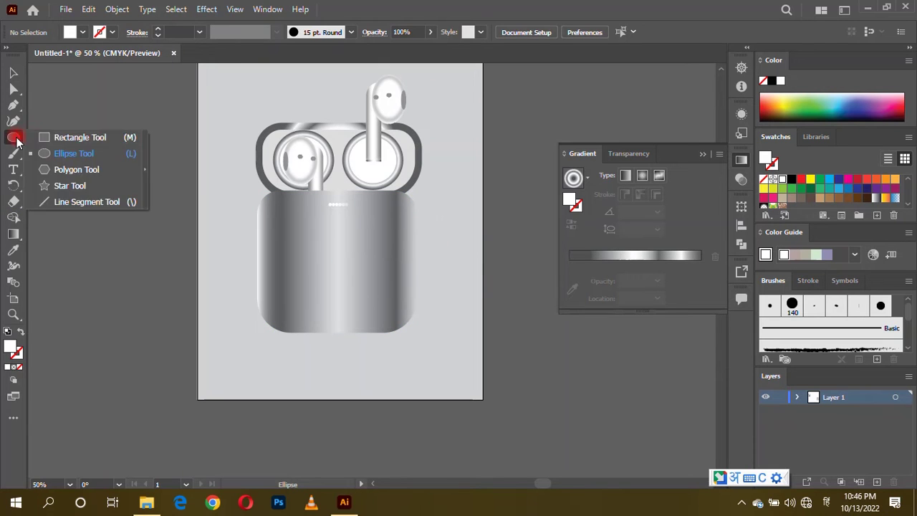
Draw a wide black pill shape beneath the case body
drag(13, 137, 64, 129)
scroll(266, 242, up, 1)
scroll(163, 254, up, 1)
mouse_move(141, 243)
mouse_down()
mouse_move(459, 287)
mouse_move(436, 266)
mouse_up()
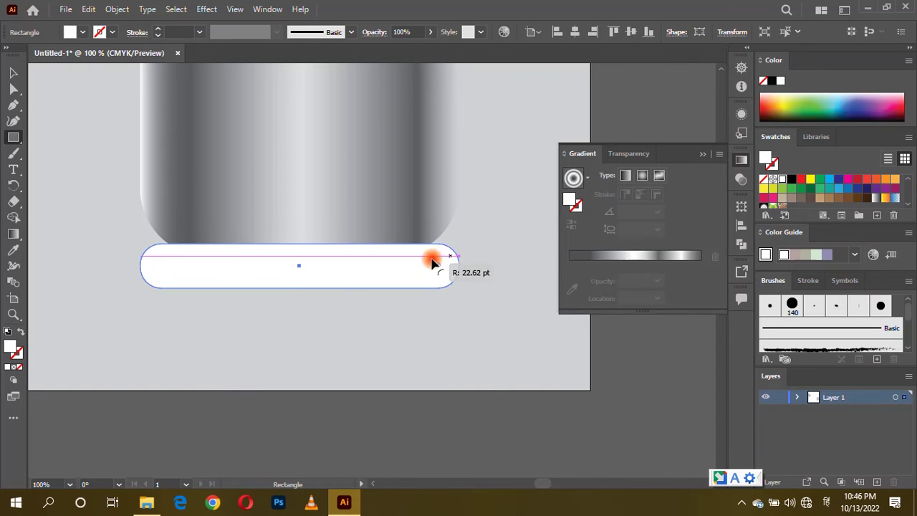
click(770, 80)
Apply a Gaussian Blur of about 26 pixels to the pill
click(207, 8)
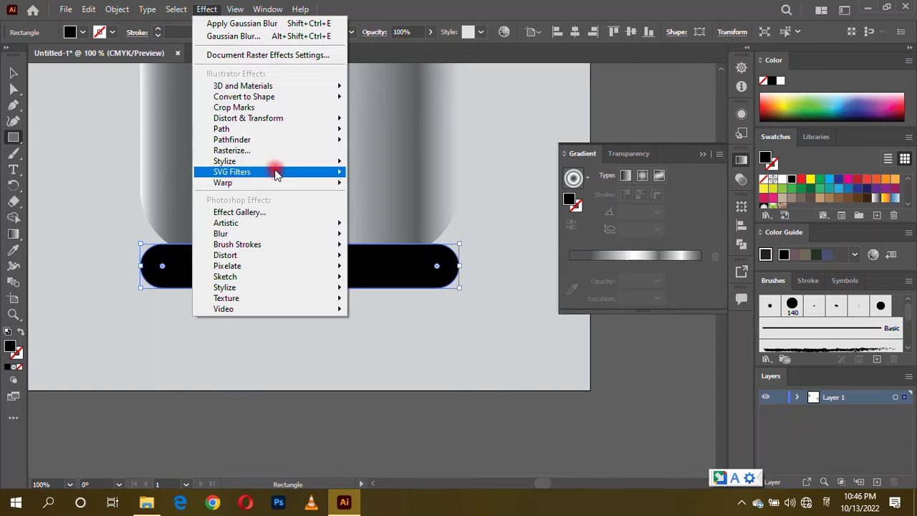
click(380, 231)
drag(576, 276, 592, 279)
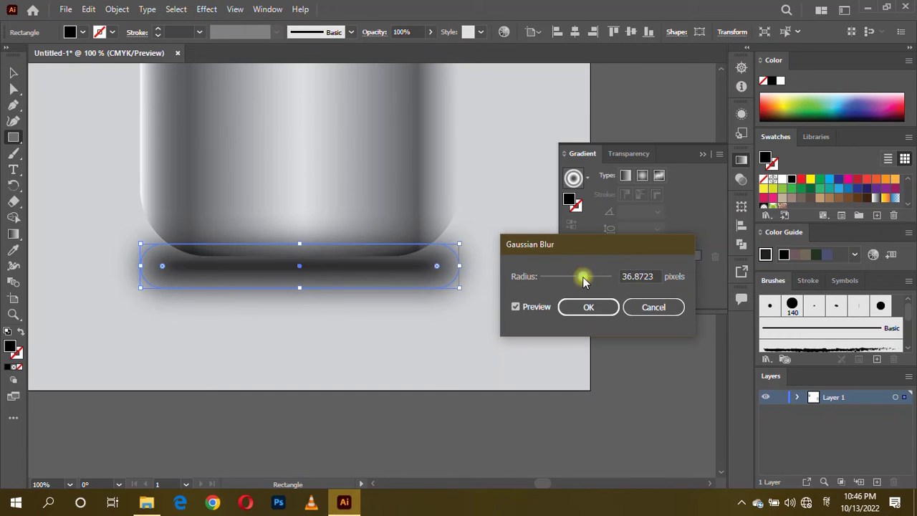
drag(585, 280, 579, 277)
click(579, 306)
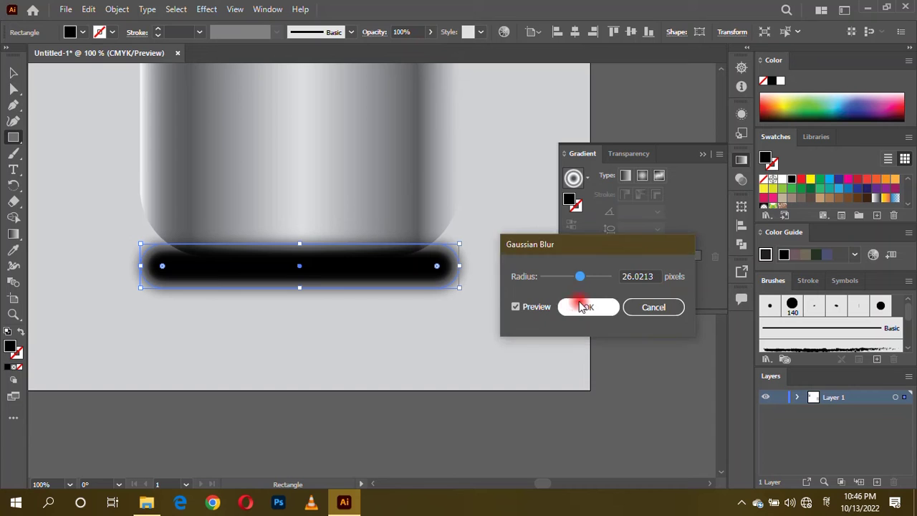
Lower the shadow pill's opacity to 78%
click(429, 32)
drag(428, 48, 415, 48)
click(14, 72)
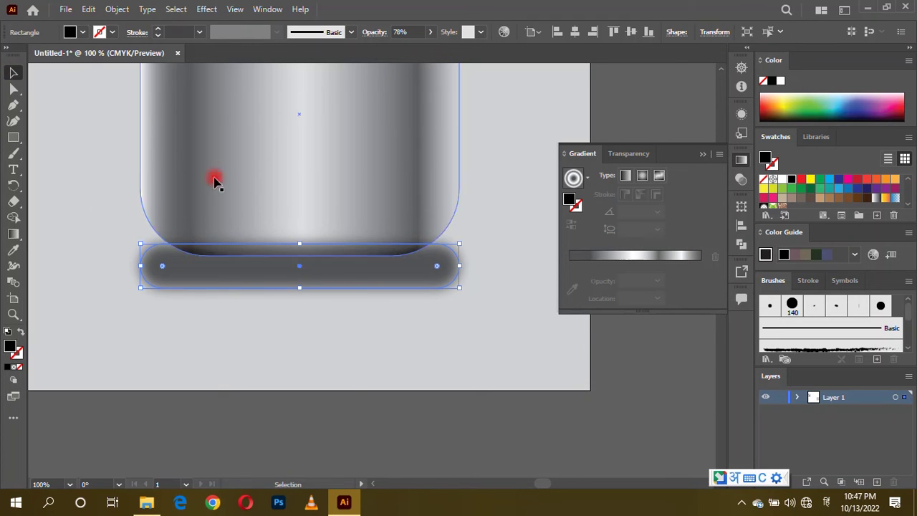
Arrange the shadow behind the case and move it up under the case bottom
right_click(215, 181)
click(218, 135)
right_click(217, 136)
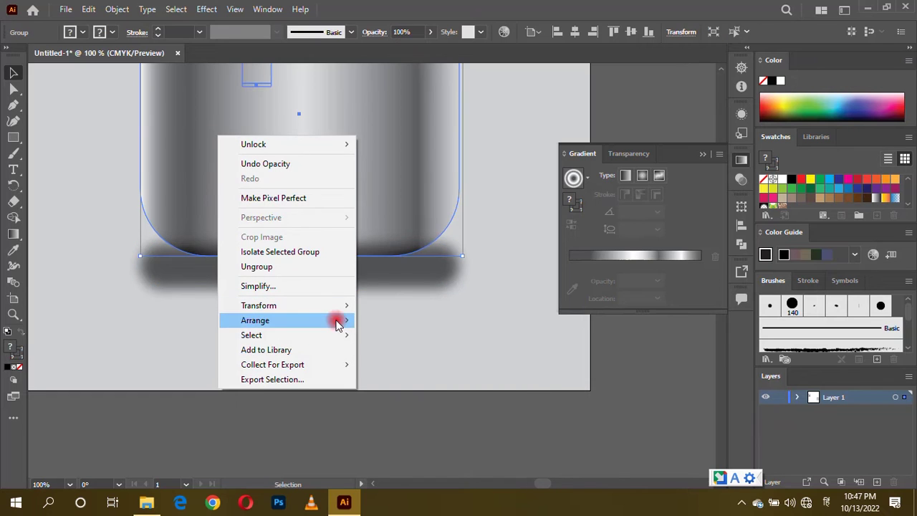
mouse_move(286, 320)
click(386, 365)
click(382, 359)
click(308, 280)
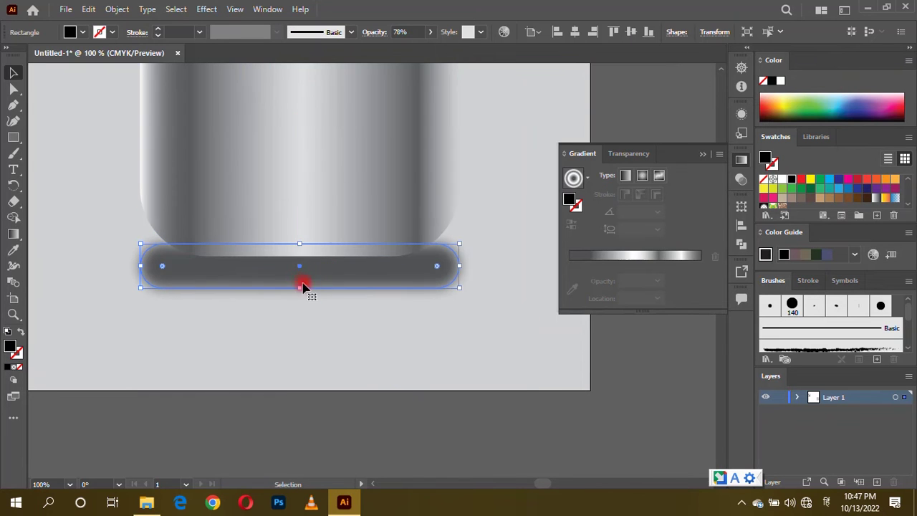
drag(303, 287, 333, 276)
Edit the existing Gaussian Blur to about 43 pixels for a softer shadow
click(206, 9)
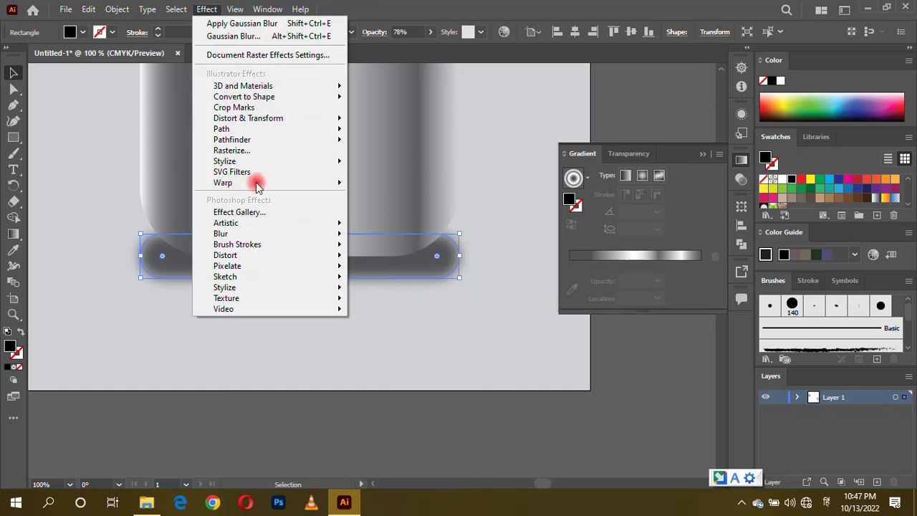
click(386, 235)
click(511, 276)
drag(578, 280, 586, 282)
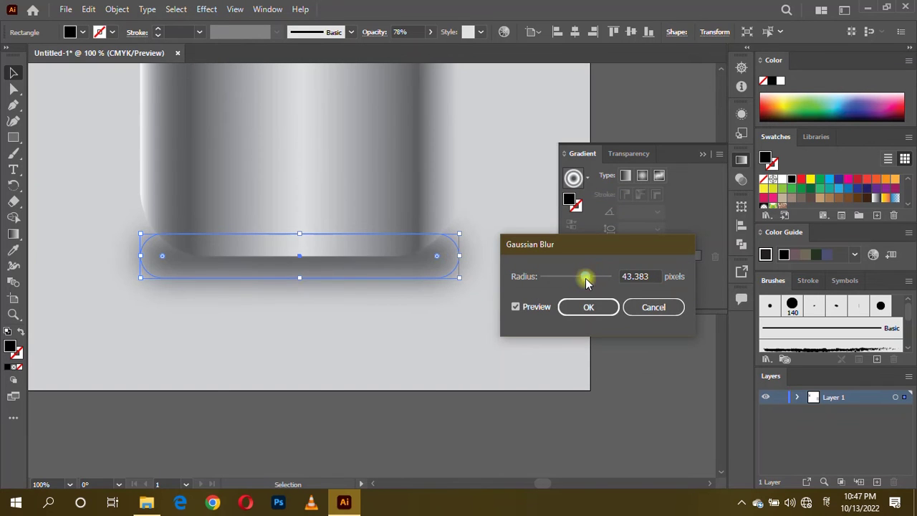
click(588, 307)
click(630, 374)
scroll(342, 184, down, 1)
scroll(302, 143, down, 2)
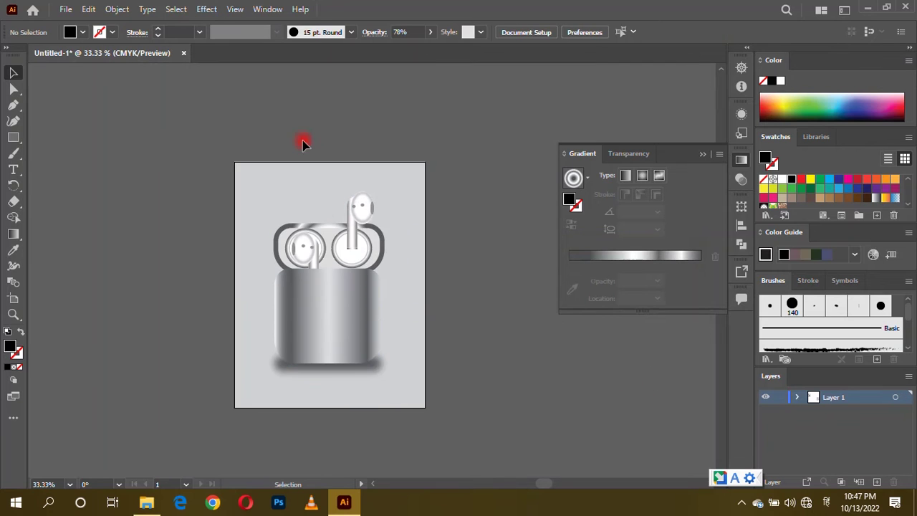
Unlock all locked objects, including the background, via Object > Unlock All
scroll(342, 308, up, 1)
scroll(351, 272, down, 1)
click(117, 9)
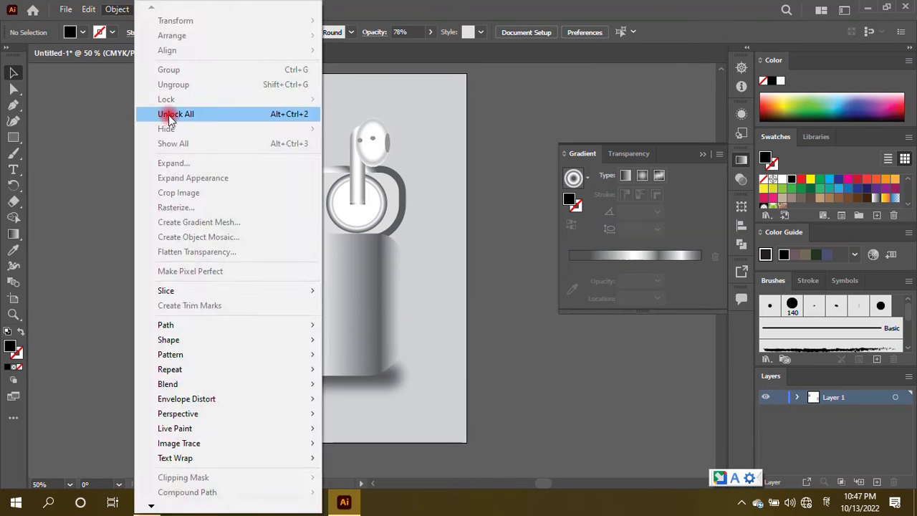
click(179, 112)
scroll(237, 139, down, 2)
scroll(206, 265, up, 1)
Give the background a radial gradient and remove the extra middle stops
click(13, 233)
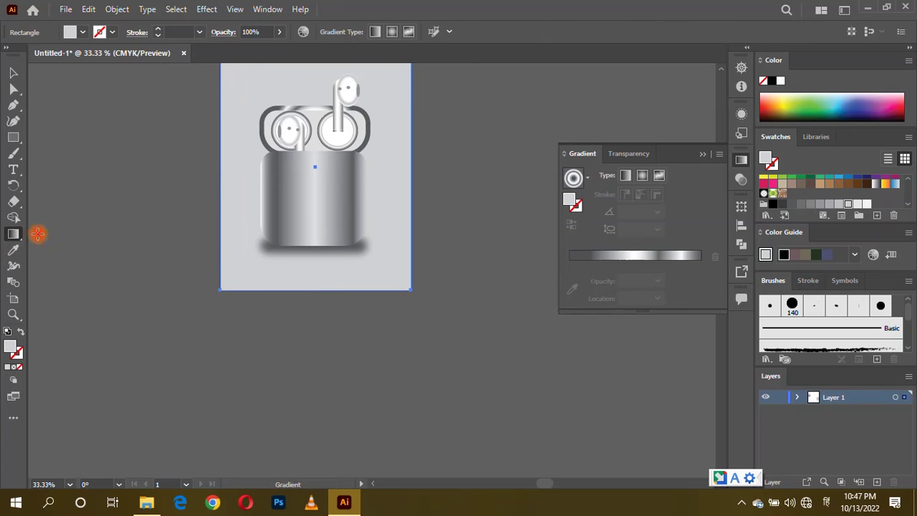
scroll(429, 229, up, 3)
key(v)
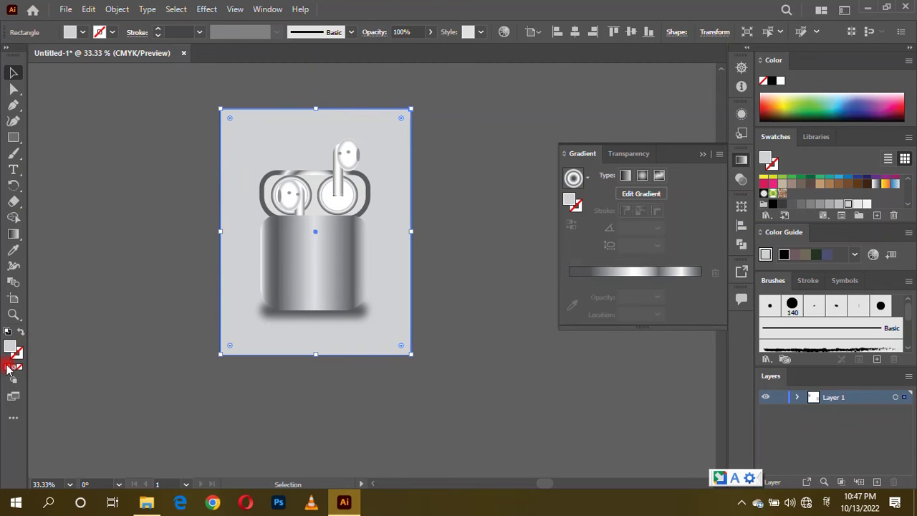
click(13, 367)
scroll(258, 248, up, 2)
scroll(258, 248, down, 1)
click(590, 280)
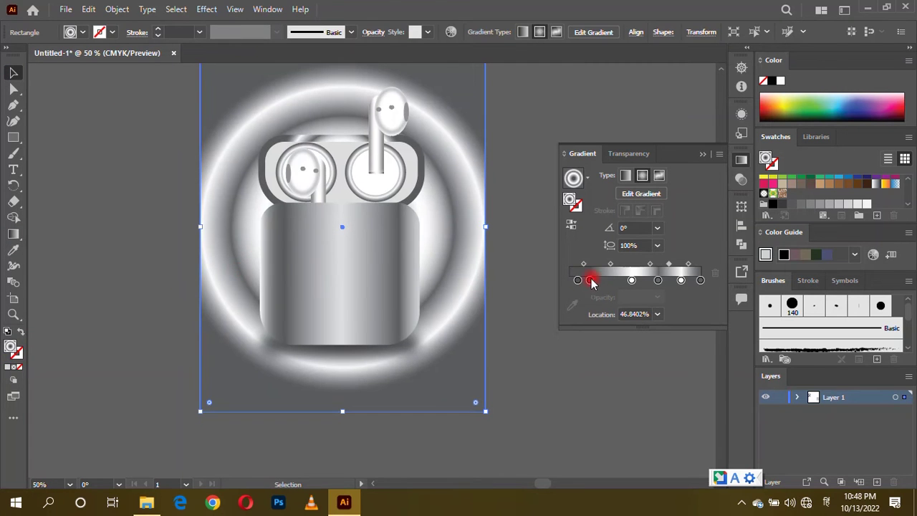
mouse_move(630, 280)
mouse_down()
mouse_move(630, 305)
mouse_move(660, 301)
mouse_move(570, 280)
mouse_up()
Enlarge the radial glow across the background with the Gradient tool
scroll(382, 277, down, 2)
scroll(382, 280, up, 1)
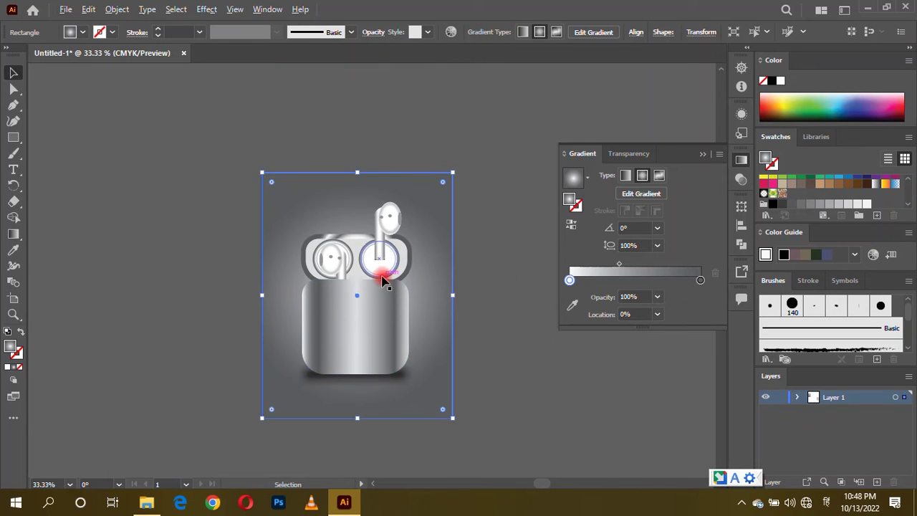
scroll(114, 217, up, 1)
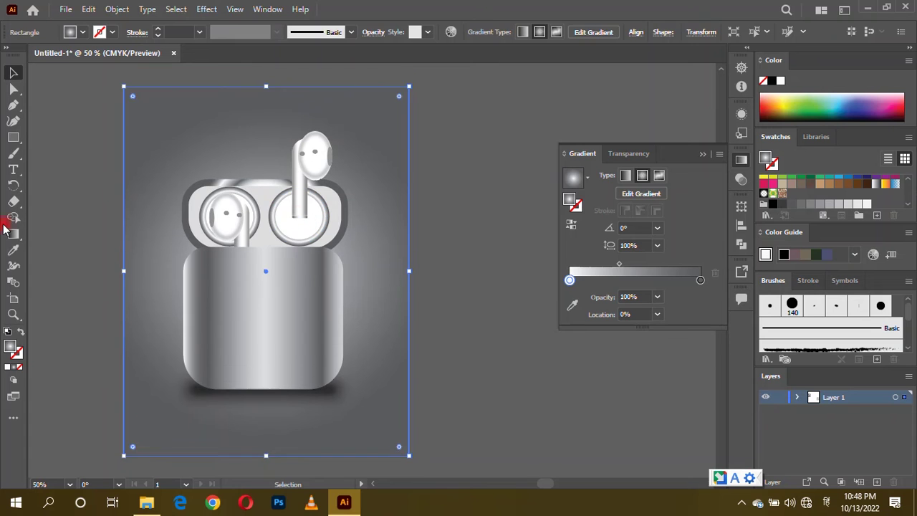
key(g)
mouse_move(438, 273)
mouse_down()
mouse_move(525, 278)
mouse_move(573, 266)
mouse_up()
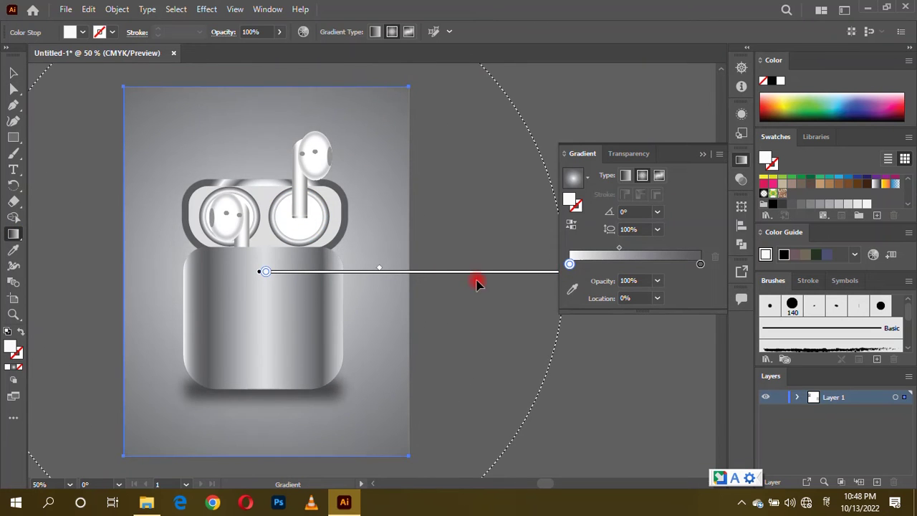
scroll(428, 267, down, 1)
click(10, 72)
scroll(317, 174, up, 1)
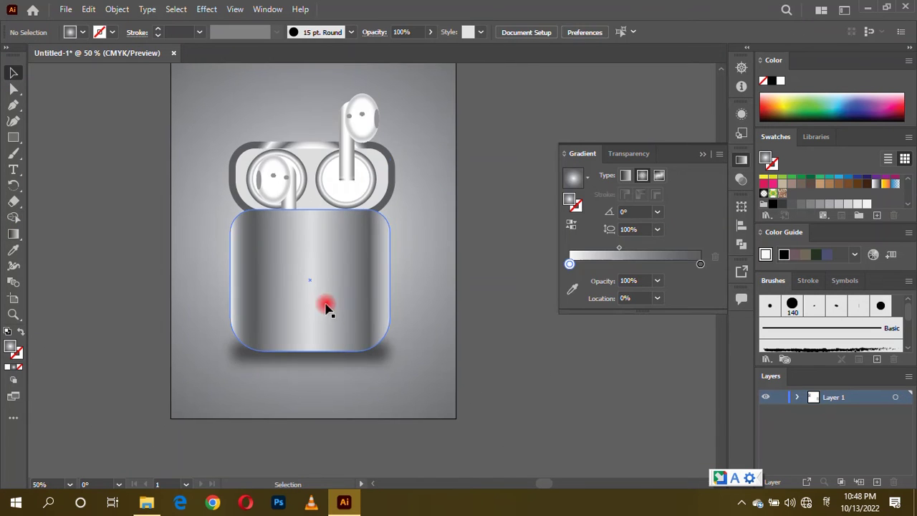
Add a drop shadow (15, X offset -4 pt) to the case group, then draw a light blue square
click(323, 307)
click(206, 9)
click(387, 160)
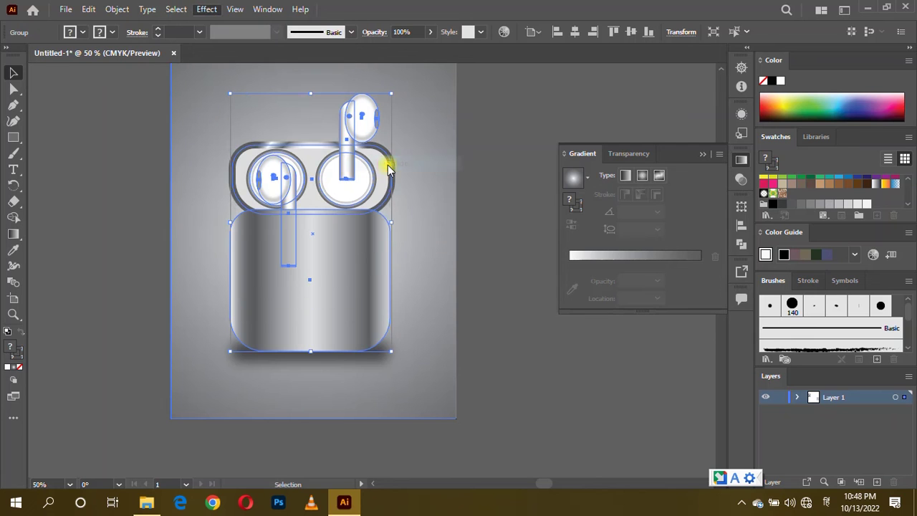
click(650, 216)
text(15)
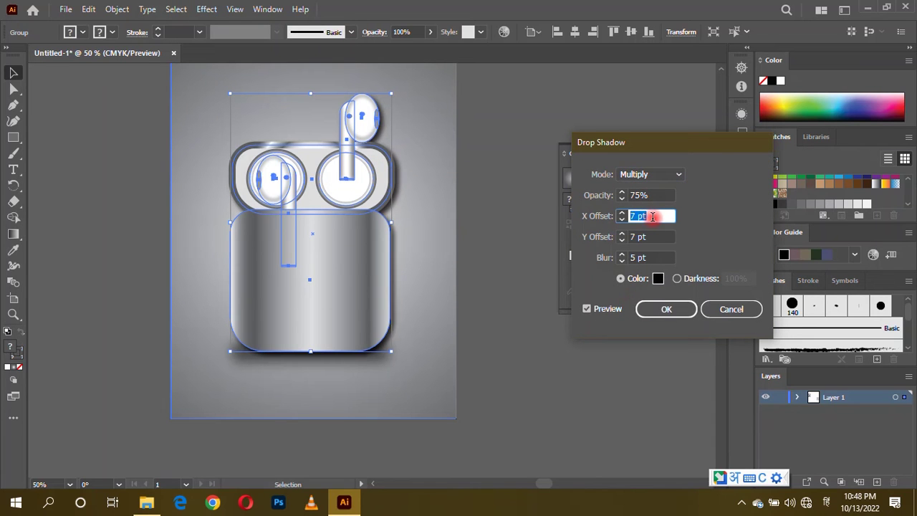
key(Down)
key(Down)
key(Down)
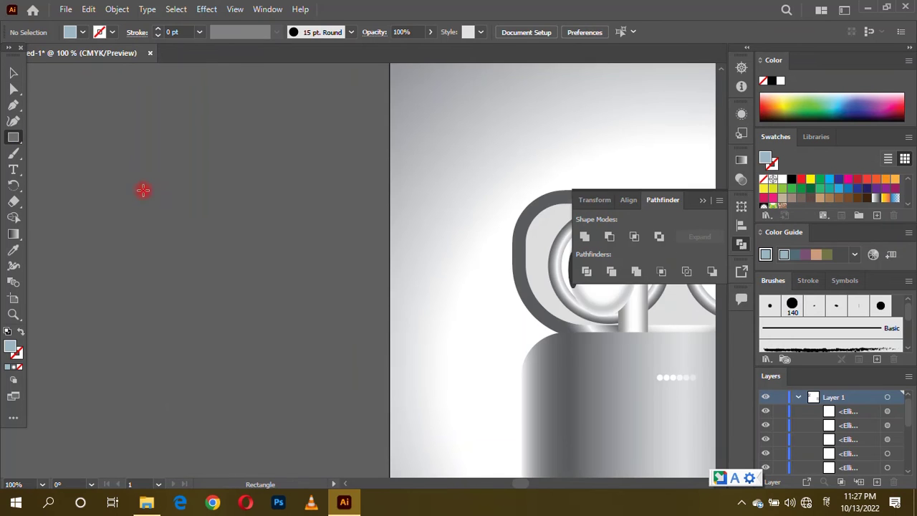
drag(112, 164, 335, 392)
Merge the square's bottom corners into a triangle and rotate it to point up
key(a)
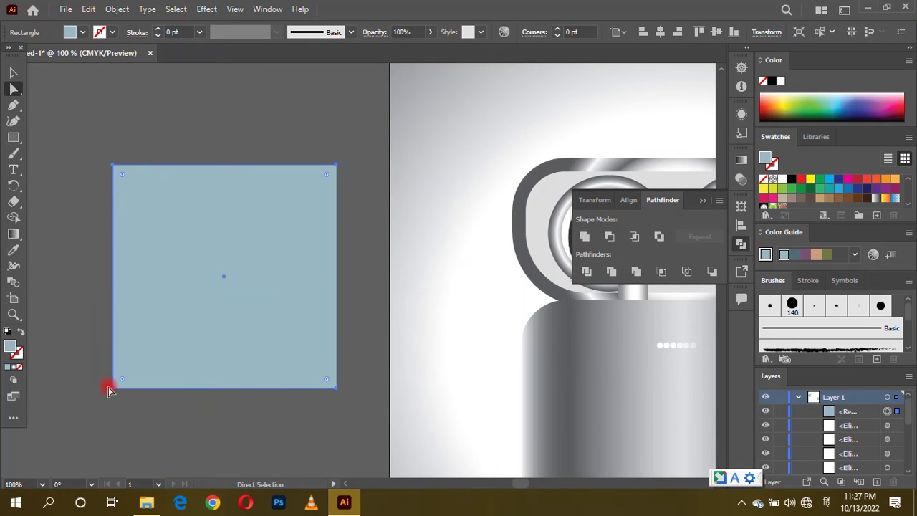
drag(112, 392, 336, 392)
key(v)
drag(351, 334, 405, 274)
key(ctrl+plus)
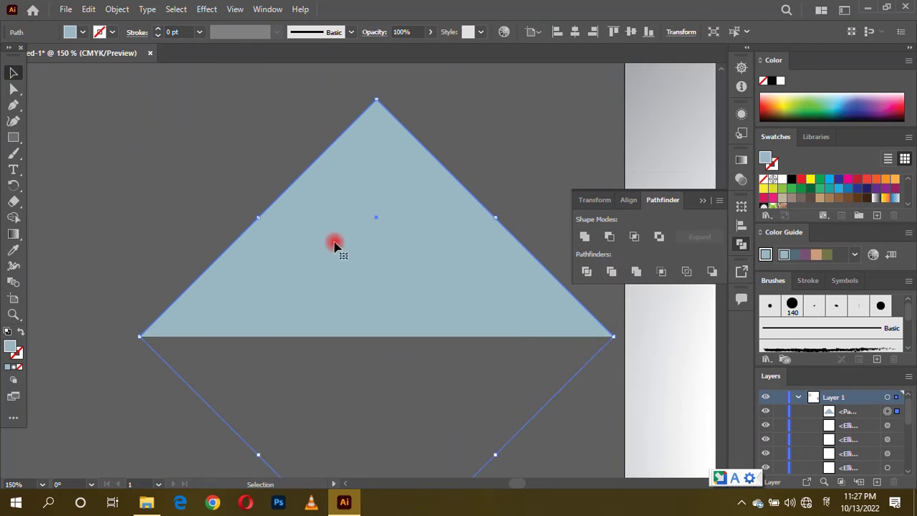
Draw a tall dark grey bar and lay it along the triangle's slope
click(14, 140)
drag(85, 120, 137, 296)
double_click(10, 346)
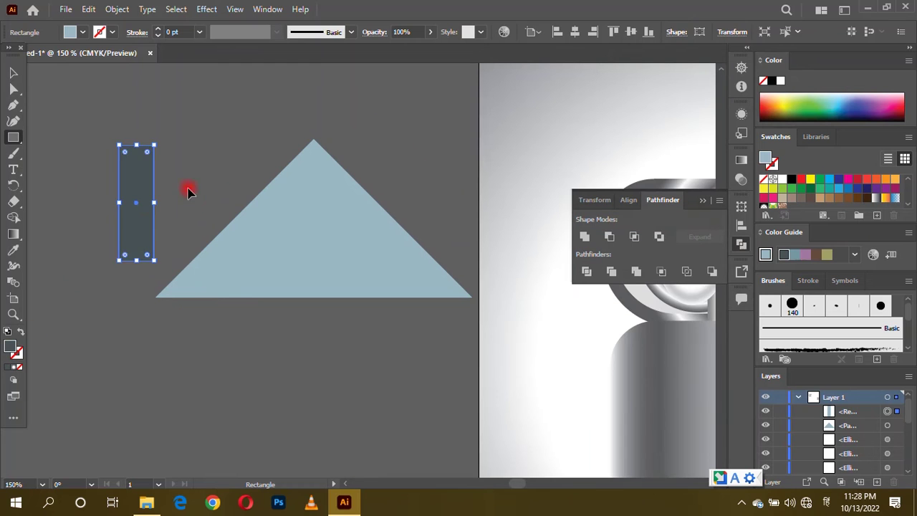
mouse_move(260, 264)
mouse_down()
mouse_move(399, 348)
mouse_move(388, 318)
mouse_move(432, 338)
mouse_move(445, 364)
mouse_up()
key(ctrl+plus)
alt+drag(358, 319, 348, 235)
Duplicate the bar, rotate it for the other slope, and trim its end to meet
drag(425, 272, 412, 127)
mouse_move(348, 215)
mouse_down()
mouse_move(247, 213)
mouse_move(260, 230)
mouse_up()
key(ctrl+plus)
Draw a small dark square below the peak and select one of its corners
key(ctrl+plus)
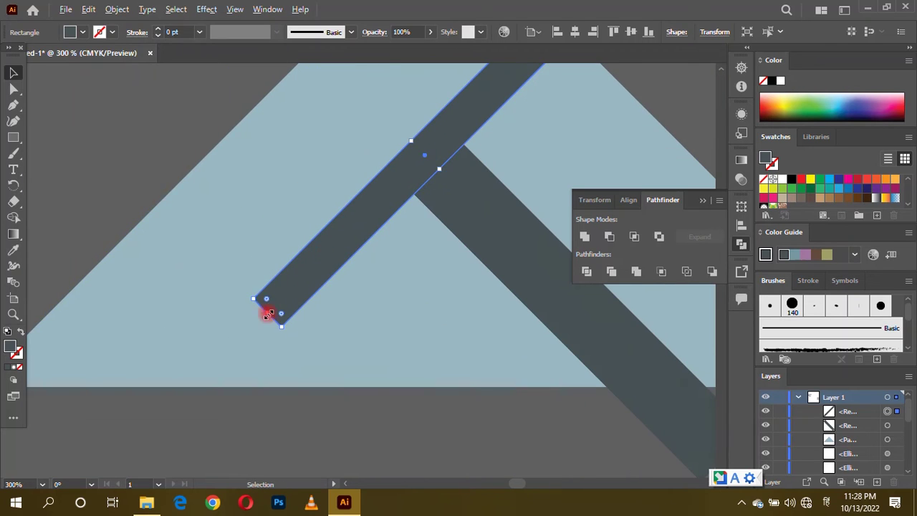
key(a)
drag(265, 299, 225, 327)
key(m)
mouse_move(60, 124)
mouse_down()
mouse_move(323, 317)
mouse_move(393, 283)
mouse_up()
key(v)
key(ctrl+plus)
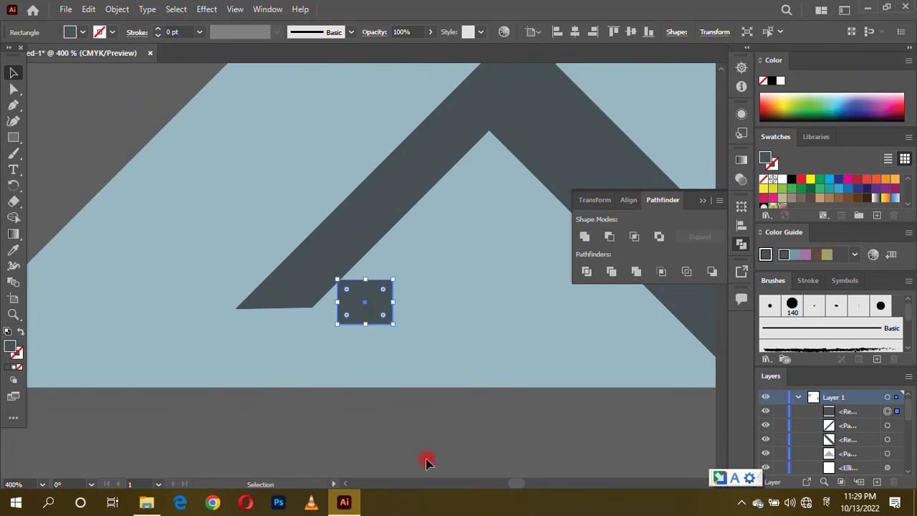
key(ctrl+plus)
key(ctrl+plus)
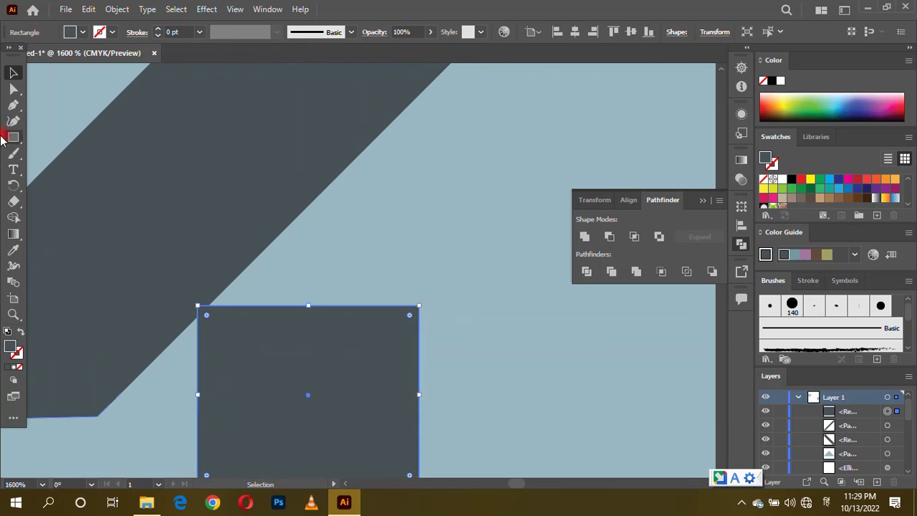
key(a)
click(418, 306)
Slant the small dark piece's corner and stretch the dark shape wider
drag(415, 305, 347, 342)
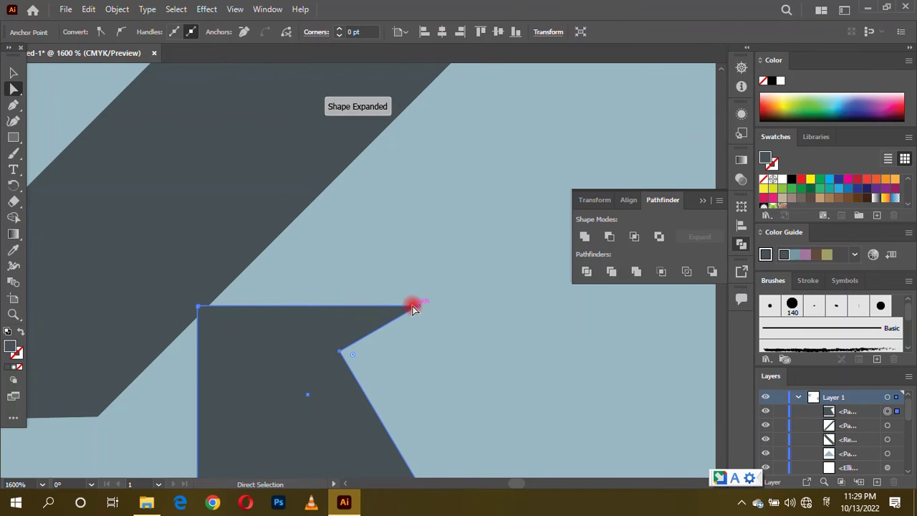
key(ctrl+minus)
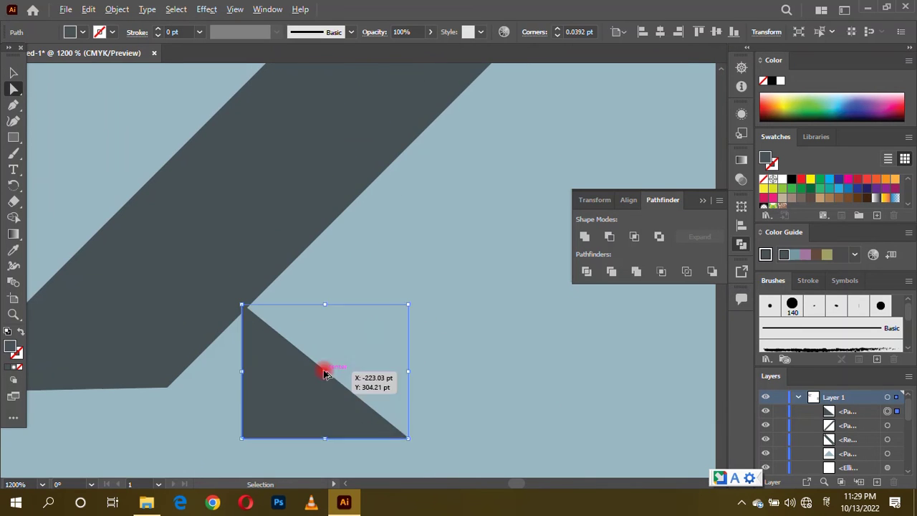
key(ctrl+minus)
key(ctrl+minus)
drag(360, 375, 317, 354)
key(ctrl+plus)
key(ctrl+plus)
key(ctrl+plus)
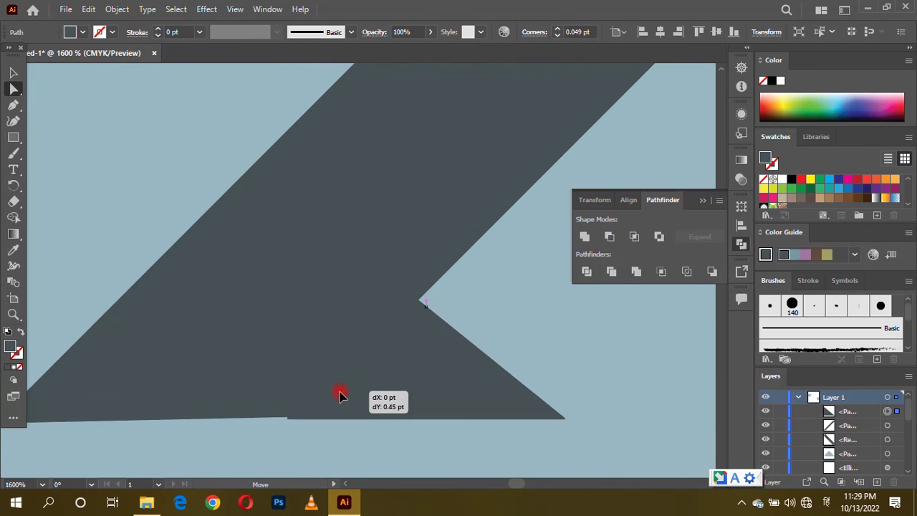
drag(341, 392, 644, 309)
Reshape the dark bars around the triangle and form the small piece into a point
scroll(350, 260, down, 5)
scroll(241, 300, up, 2)
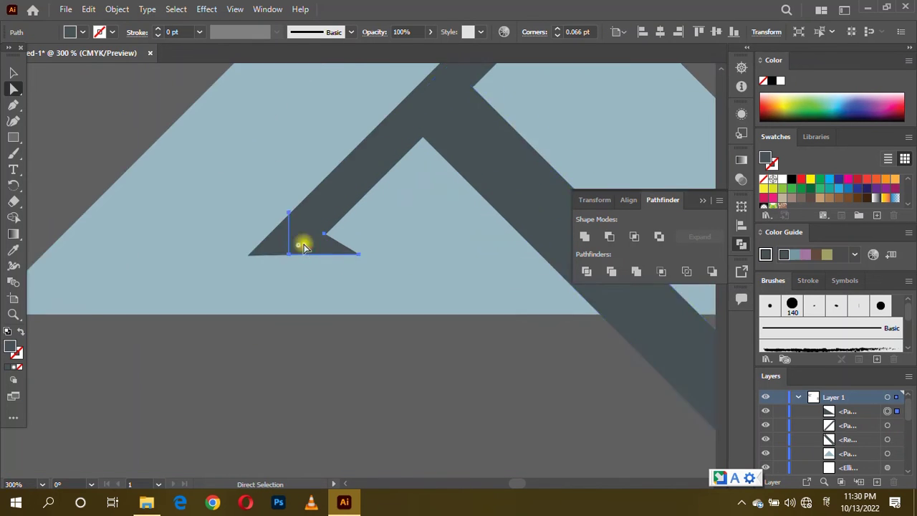
drag(335, 220, 399, 210)
drag(415, 254, 563, 212)
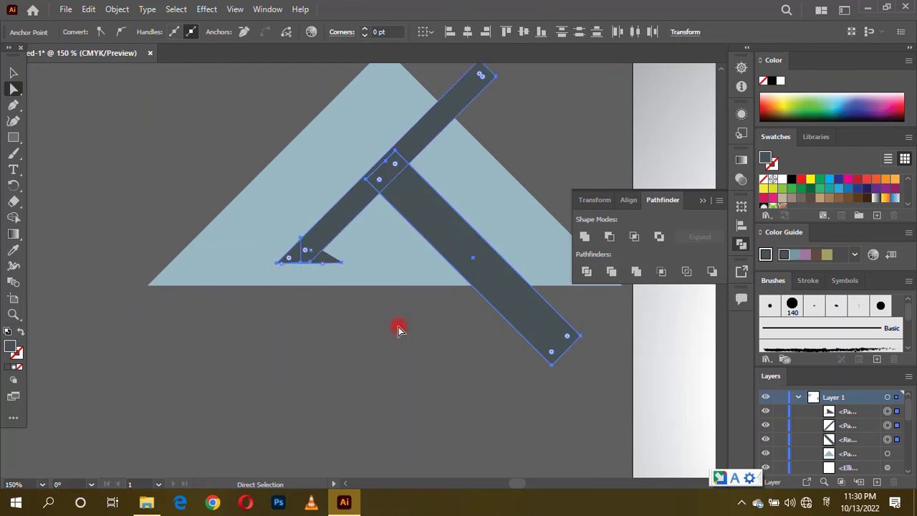
drag(440, 248, 450, 254)
drag(354, 208, 326, 262)
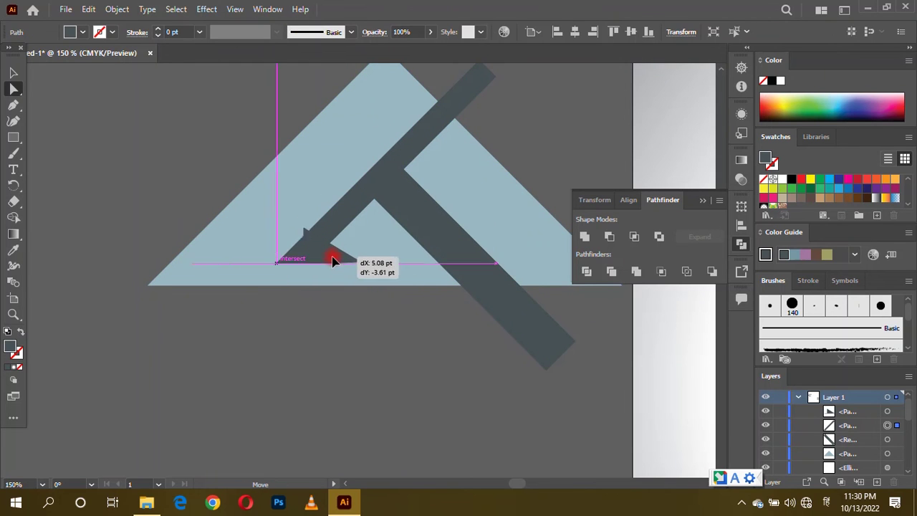
key(ctrl+minus)
Delete the bar parts inside the triangle and the leftover segment with Shape Builder
key(ctrl+a)
key(shift+m)
alt+click(299, 257)
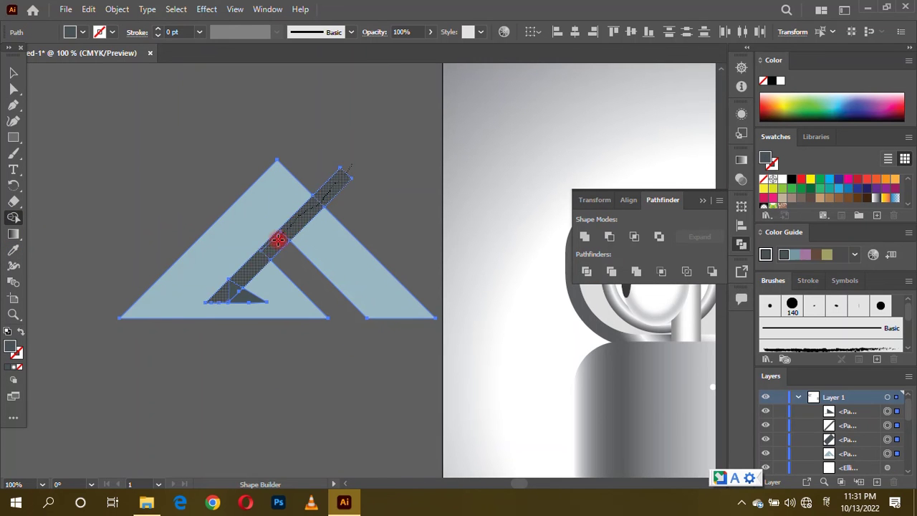
alt+click(278, 240)
Move the finished logo onto the front of the charging case
key(v)
key(ctrl+minus)
key(ctrl+minus)
key(ctrl+minus)
click(139, 129)
key(ctrl+a)
drag(345, 245, 412, 313)
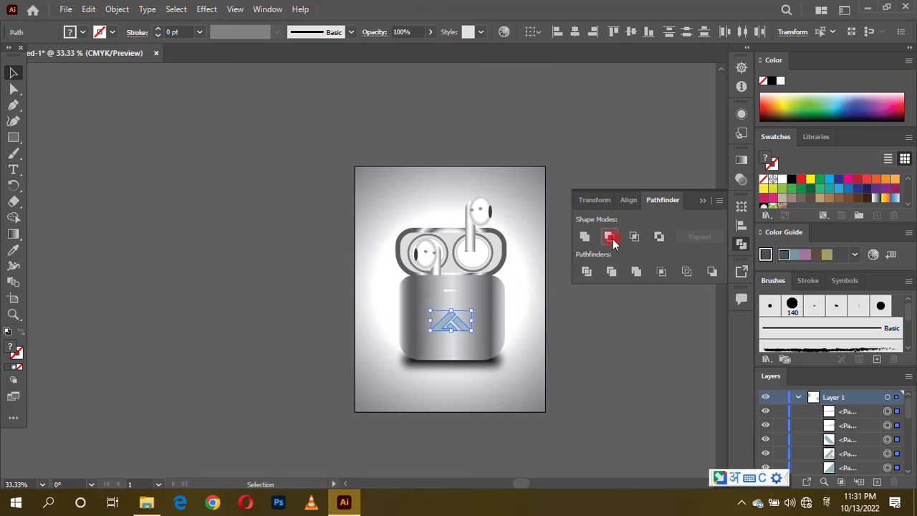
Apply a gradient fill to the left logo piece and colour its stops dark blue and blue
click(829, 179)
key(period)
double_click(619, 263)
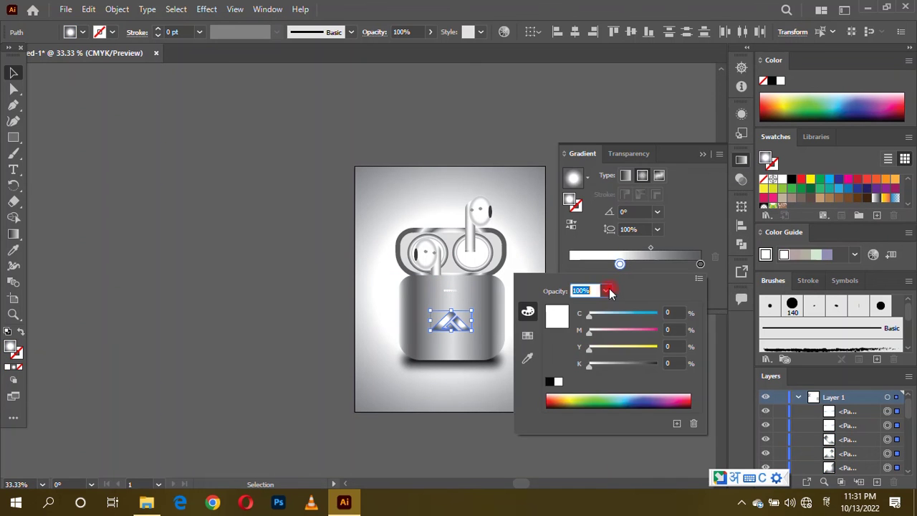
click(698, 256)
double_click(619, 264)
click(613, 262)
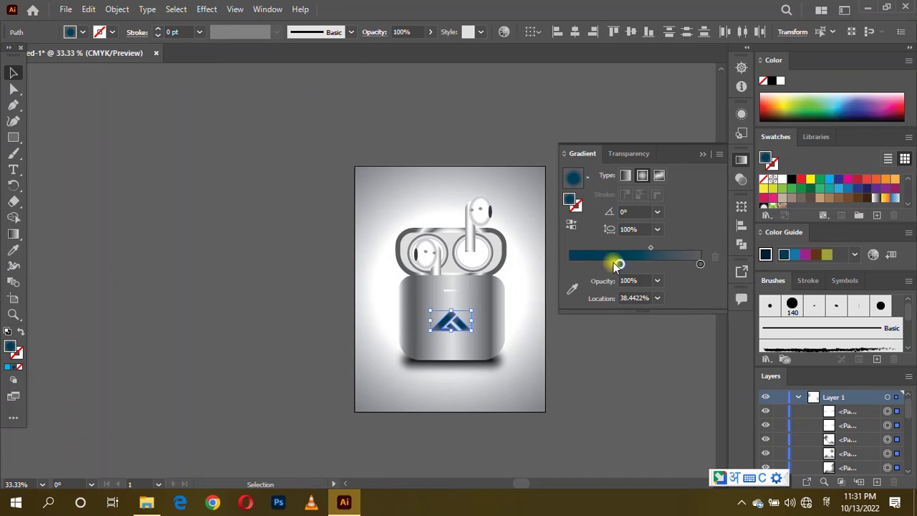
double_click(700, 264)
click(553, 309)
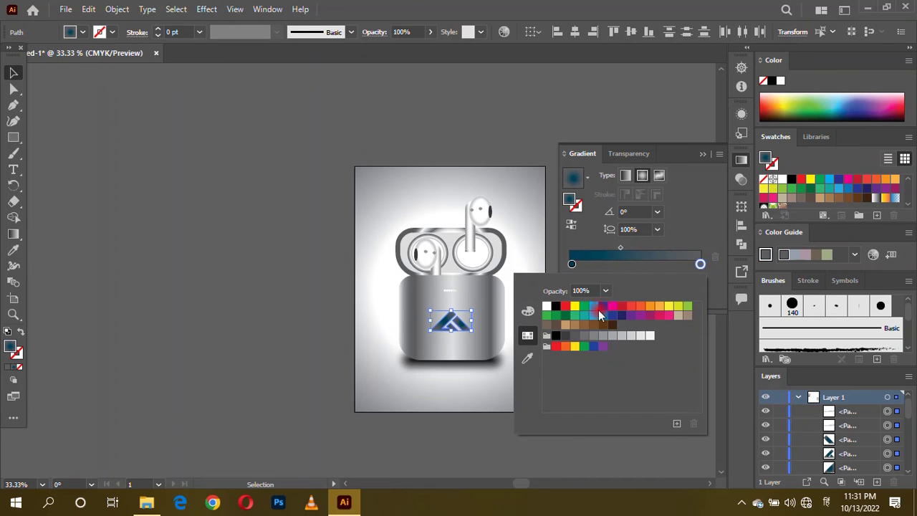
click(603, 308)
key(Escape)
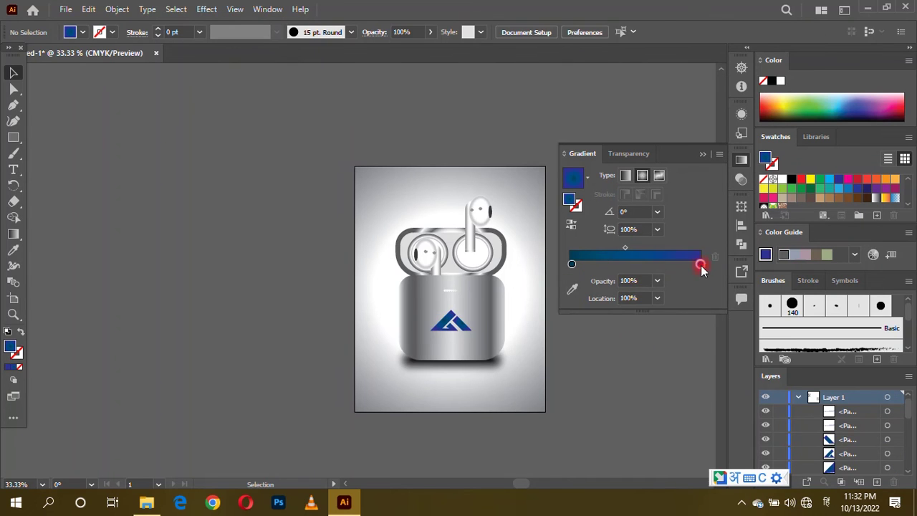
Recolour the left piece's gradient to run from blue to black
scroll(419, 287, up, 3)
click(419, 287)
double_click(700, 280)
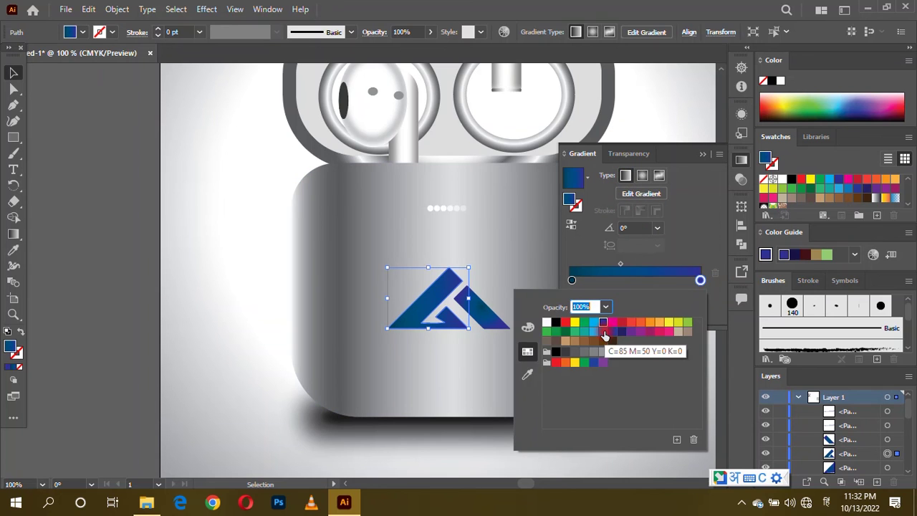
click(577, 324)
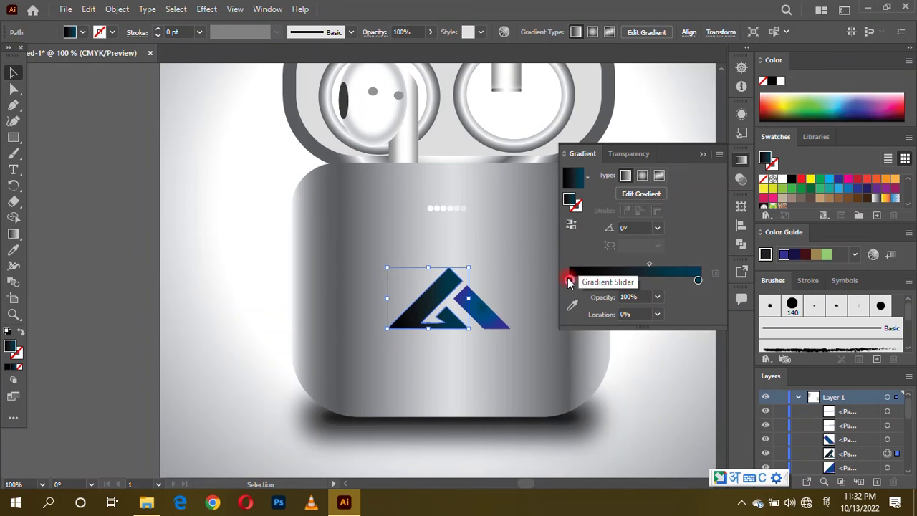
double_click(571, 280)
click(527, 326)
click(628, 411)
drag(628, 411, 626, 415)
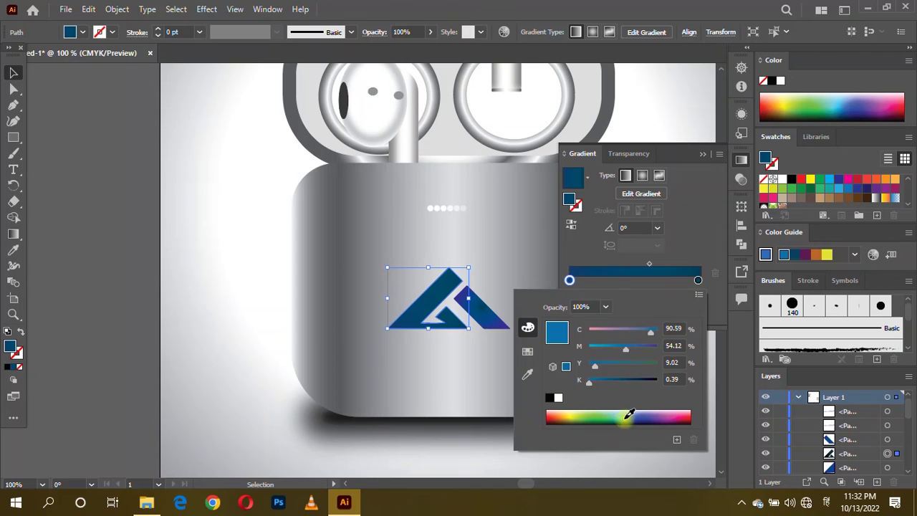
key(Escape)
double_click(698, 281)
click(546, 401)
key(Escape)
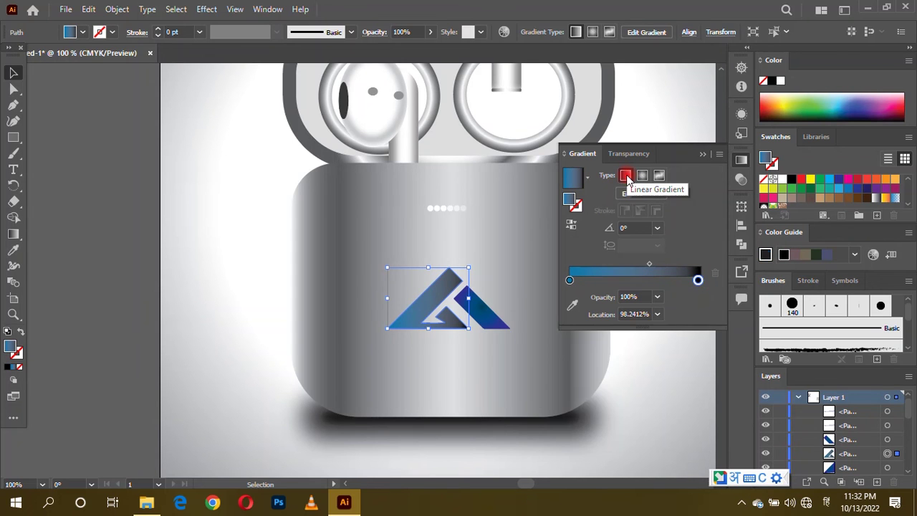
Make the left piece's gradient linear, angled at about -68°
click(20, 227)
drag(403, 260, 515, 322)
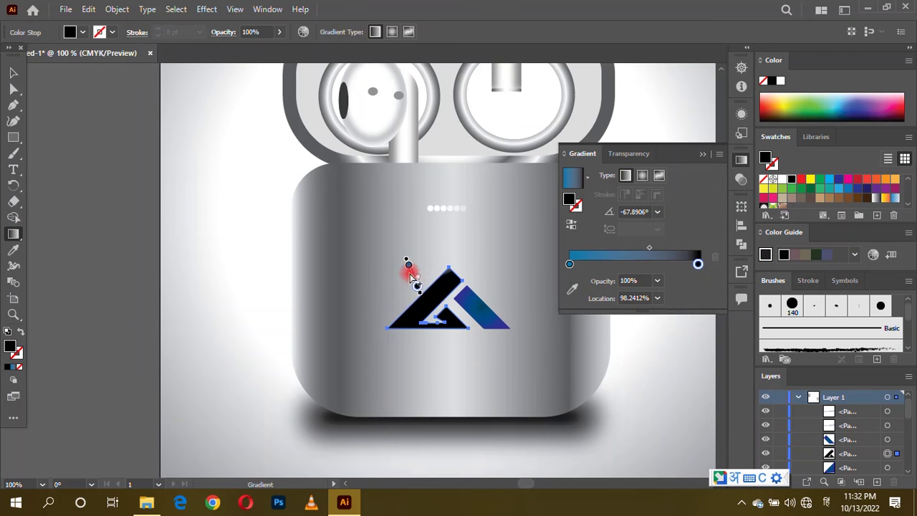
drag(408, 266, 396, 233)
Give the right logo piece a linear gradient ending in black
click(468, 293)
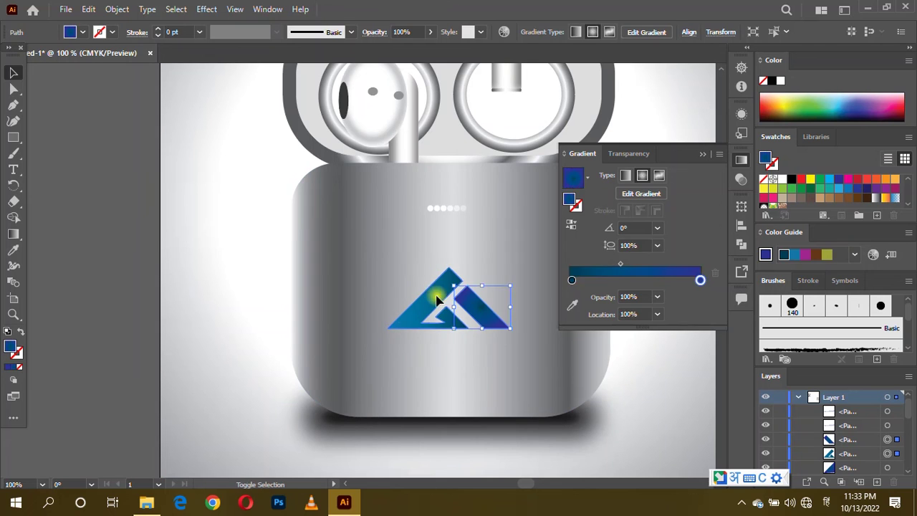
shift+click(456, 288)
click(15, 368)
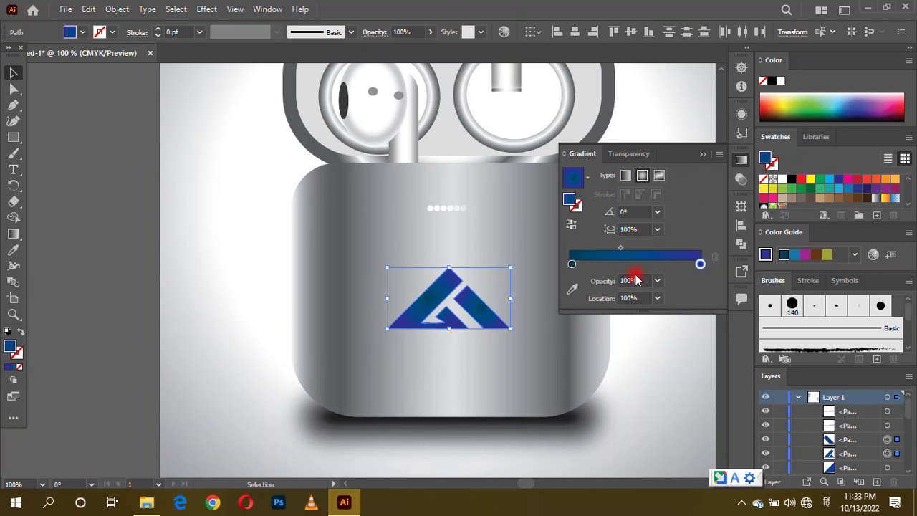
double_click(694, 271)
click(554, 384)
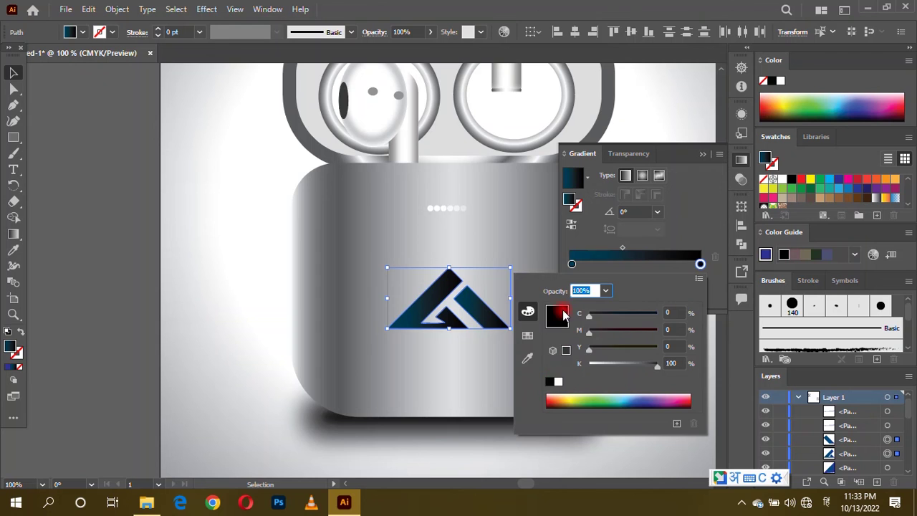
click(538, 337)
Set the logo gradient stops to blue on the left and teal on the right
click(431, 303)
double_click(571, 279)
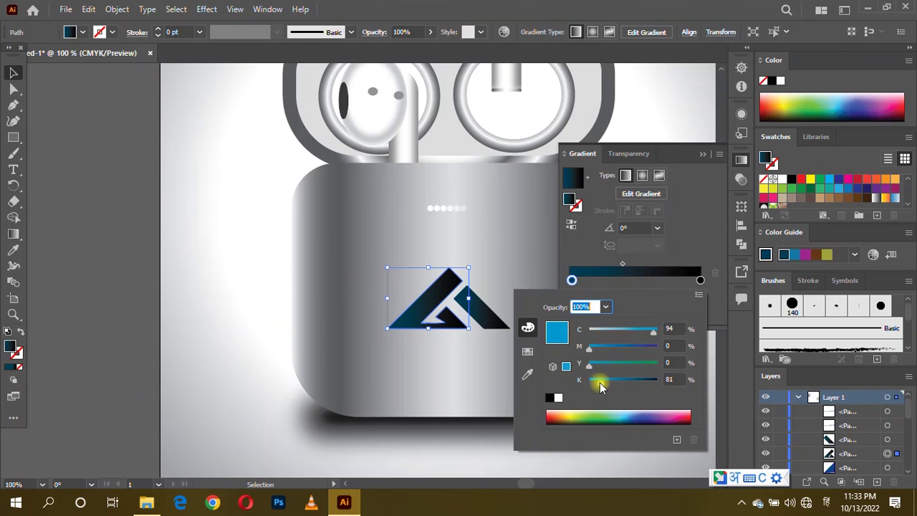
click(608, 381)
click(700, 280)
double_click(700, 280)
click(610, 414)
click(621, 415)
Check the right piece's left gradient stop, then select its anchor points with Direct Selection
click(487, 308)
click(571, 279)
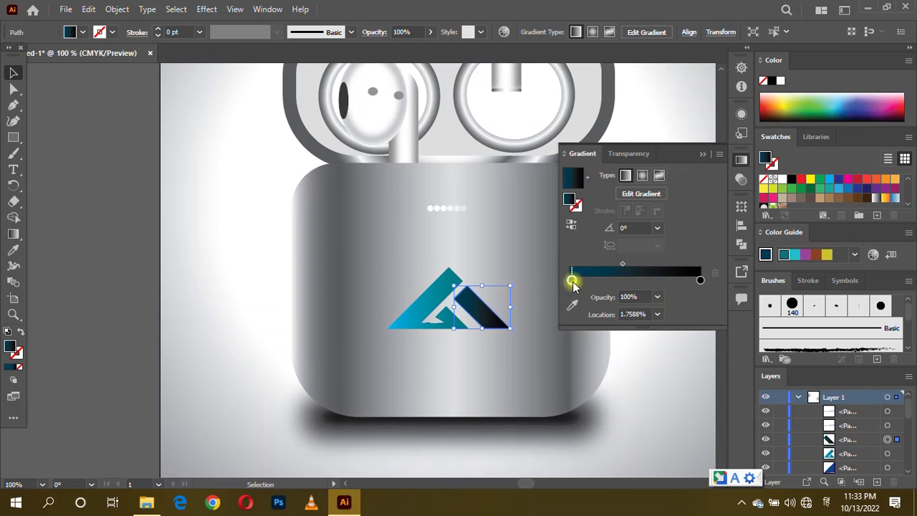
double_click(572, 279)
click(608, 381)
click(104, 133)
key(a)
click(499, 323)
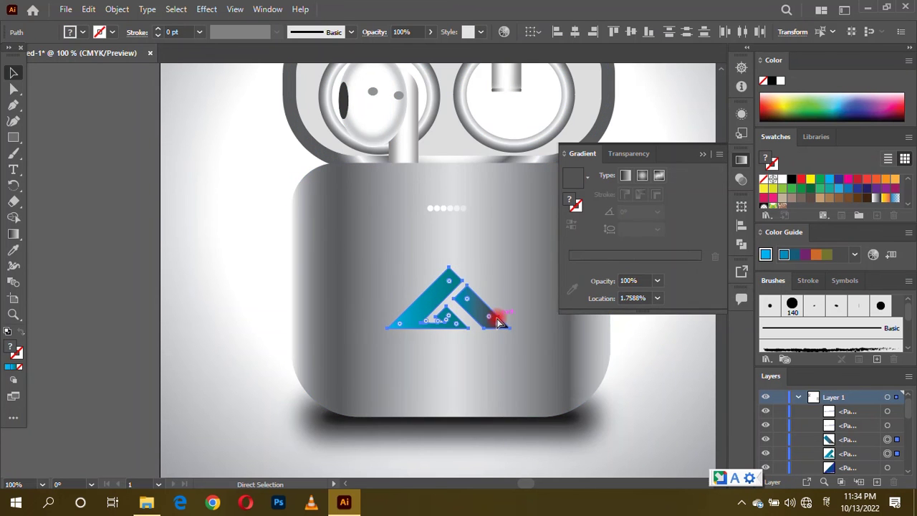
Move the right logo piece onto the left and add a Drop Shadow (X -4 pt, Y 12 pt)
drag(499, 322, 471, 290)
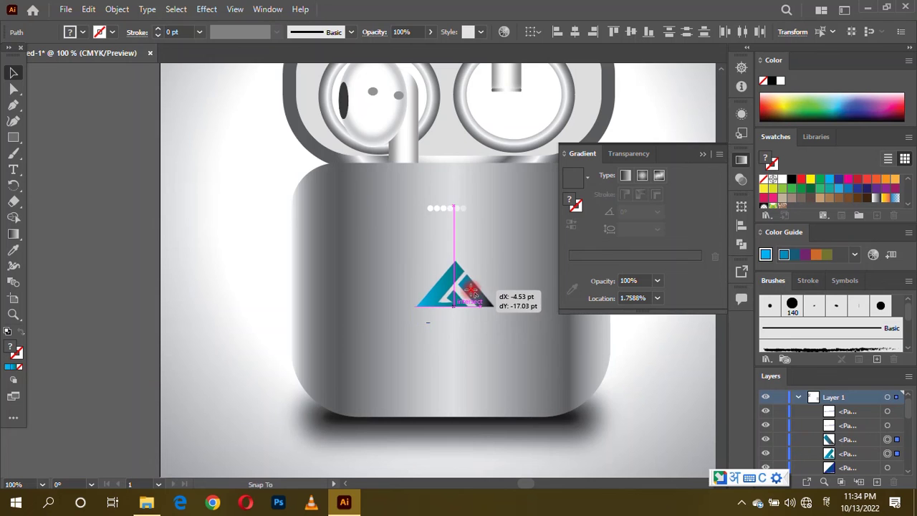
click(206, 9)
click(389, 158)
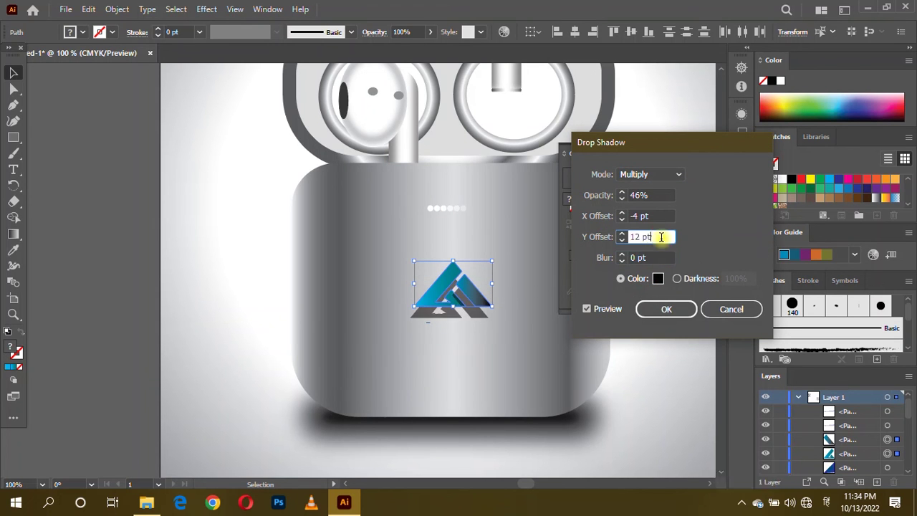
click(655, 257)
key(Return)
click(246, 221)
key(ctrl+minus)
key(ctrl+minus)
key(ctrl+minus)
click(164, 262)
key(ctrl+plus)
key(ctrl+plus)
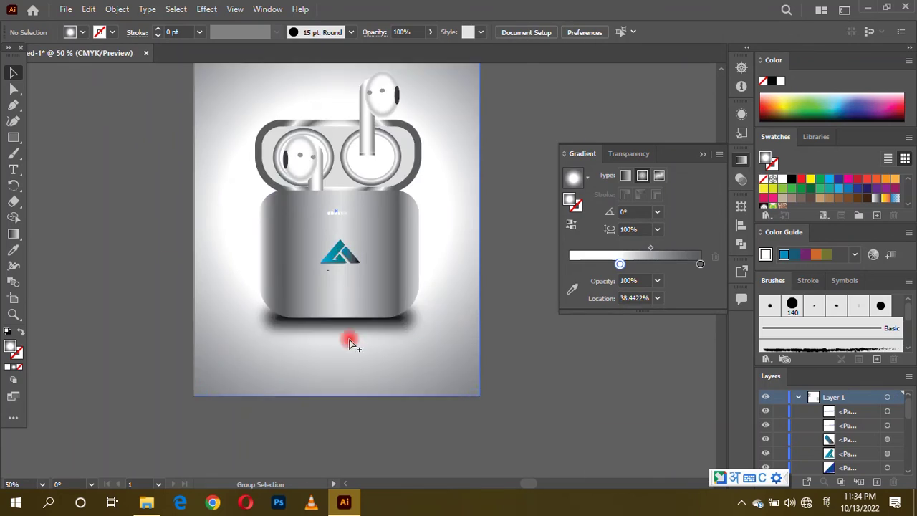
key(ctrl+minus)
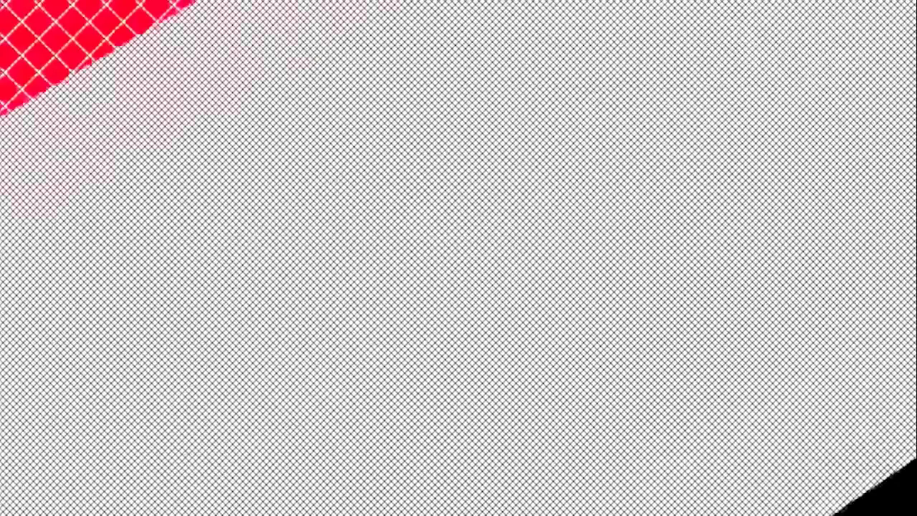